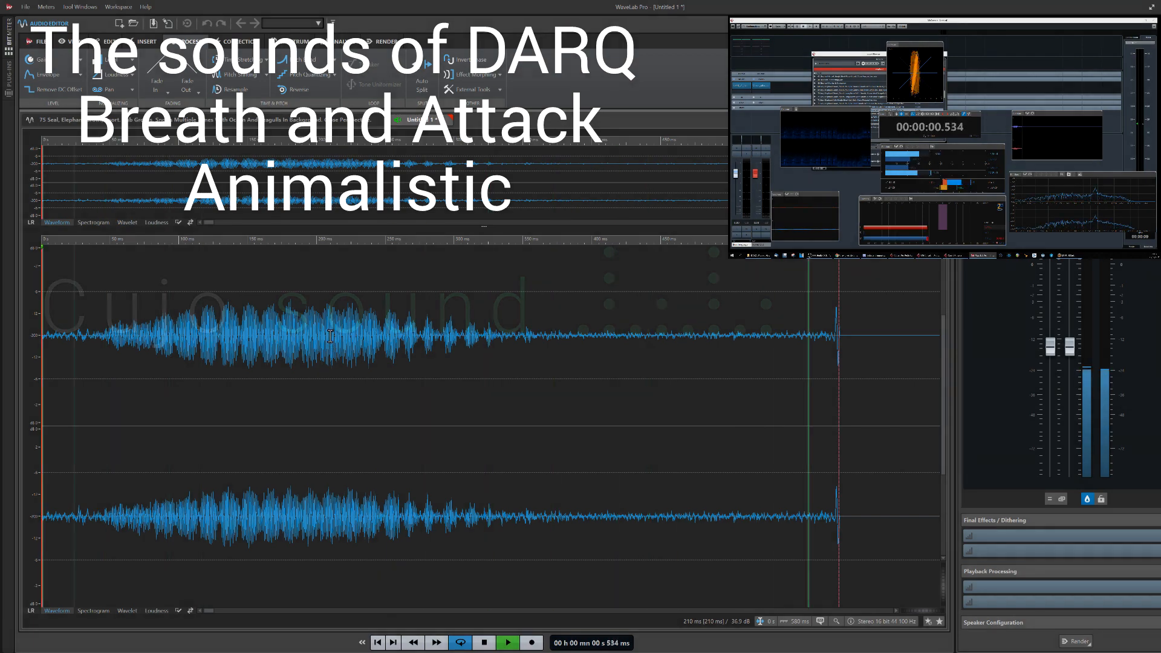
Delete the growl clip's tail from about 523 ms and fade in roughly its first 12 ms.
{"action": "left_click_drag", "start_coordinate": [841, 363], "coordinate": [760, 363]}
{"action": "key", "text": "Delete"}
{"action": "left_click_drag", "start_coordinate": [58, 377], "coordinate": [41, 376]}
{"action": "key", "text": "ctrl+d"}
{"action": "key", "text": "ctrl+a"}
Fade out roughly the last 80 ms of the growl clip and play back the whole clip.
{"action": "left_click_drag", "start_coordinate": [432, 370], "coordinate": [511, 369]}
{"action": "left_click", "coordinate": [575, 369]}
{"action": "left_click_drag", "start_coordinate": [653, 370], "coordinate": [780, 400]}
{"action": "key", "text": "ctrl+d"}
{"action": "key", "text": "ctrl+a"}
{"action": "key", "text": "space"}
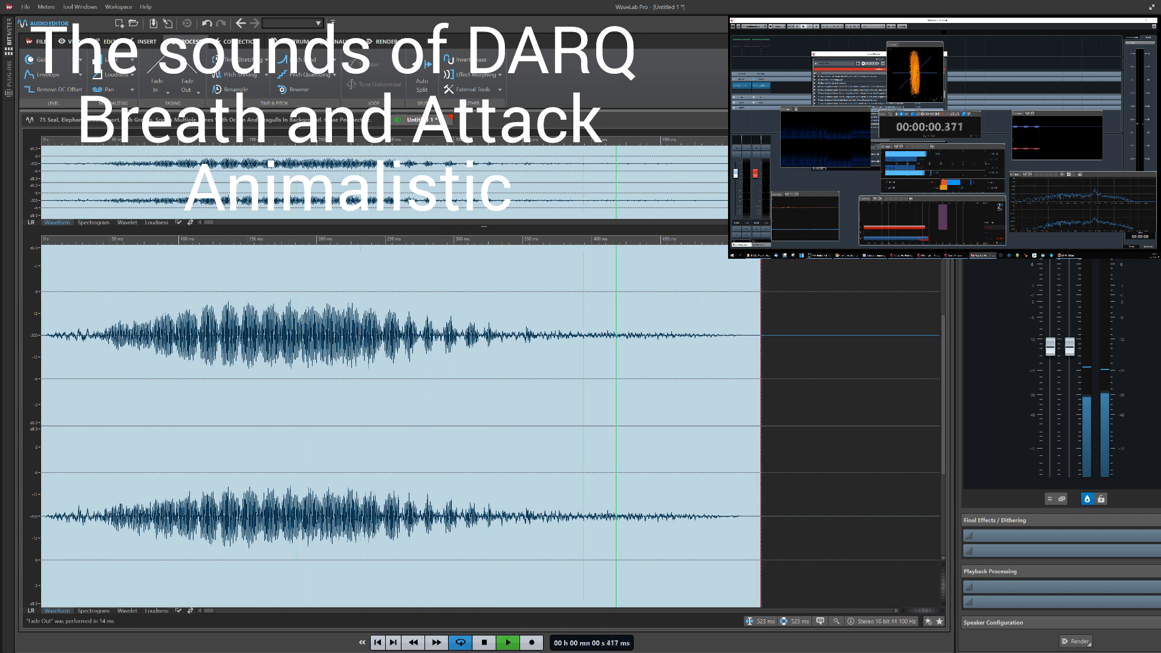
{"action": "key", "text": "space"}
Switch to Cubase, play back the Dialogue_03_Breathing clip and open an insert slot on its mixer channel.
{"action": "left_click", "coordinate": [1053, 61]}
{"action": "left_click", "coordinate": [1113, 151]}
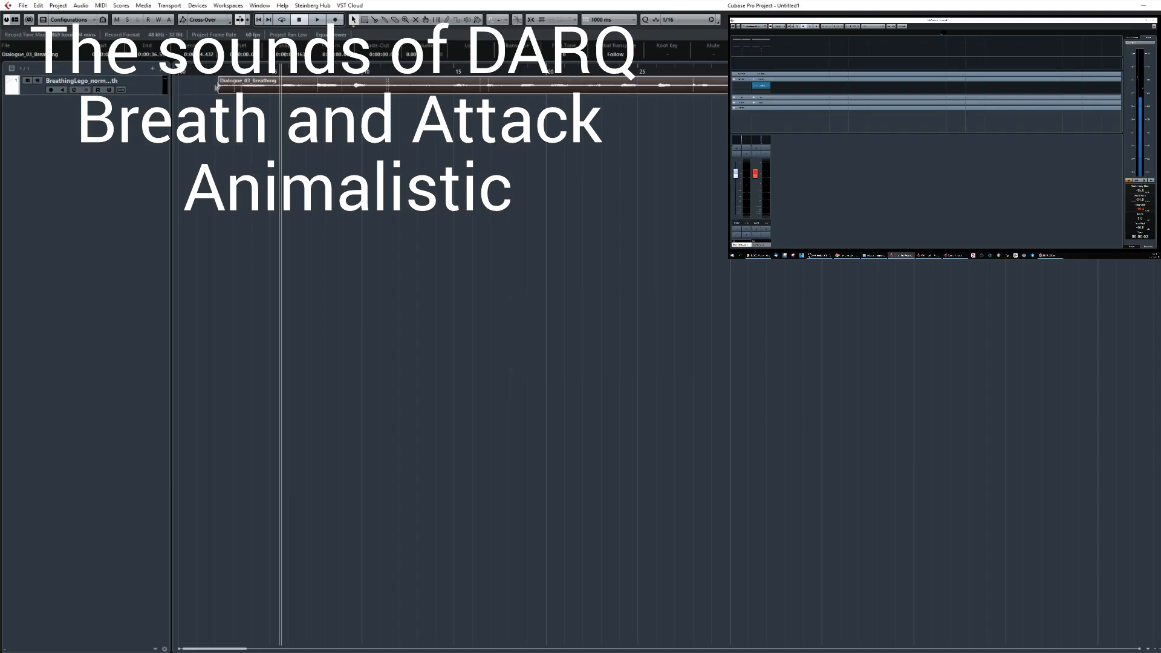
{"action": "left_click", "coordinate": [239, 77]}
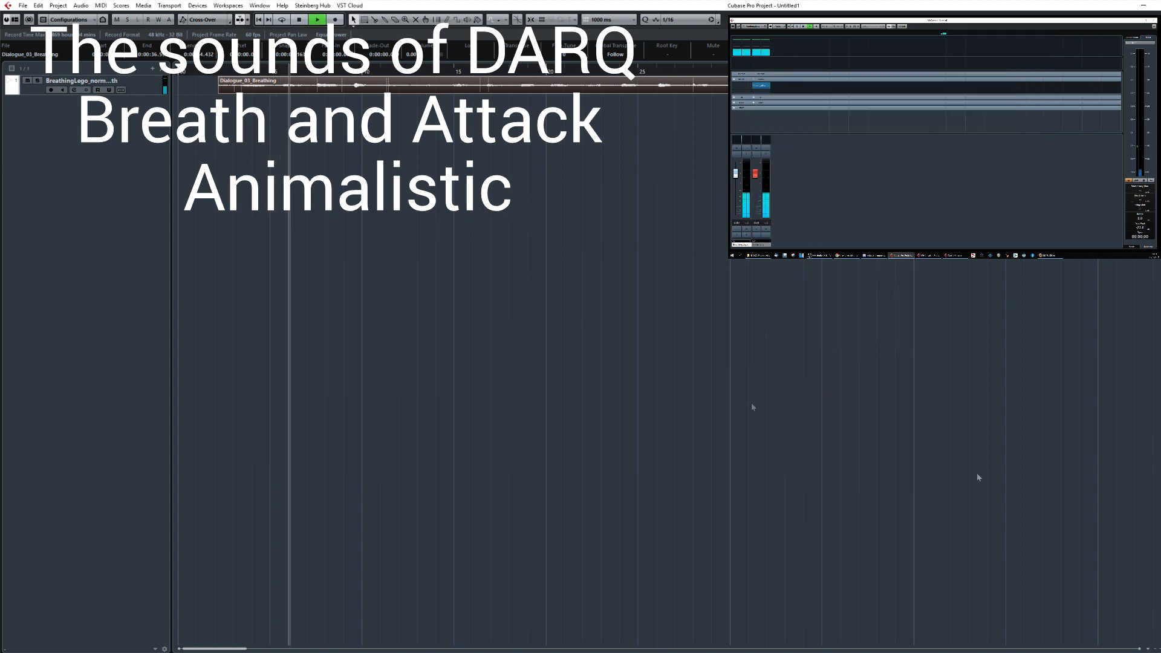
{"action": "left_click", "coordinate": [819, 256]}
{"action": "left_click", "coordinate": [819, 259]}
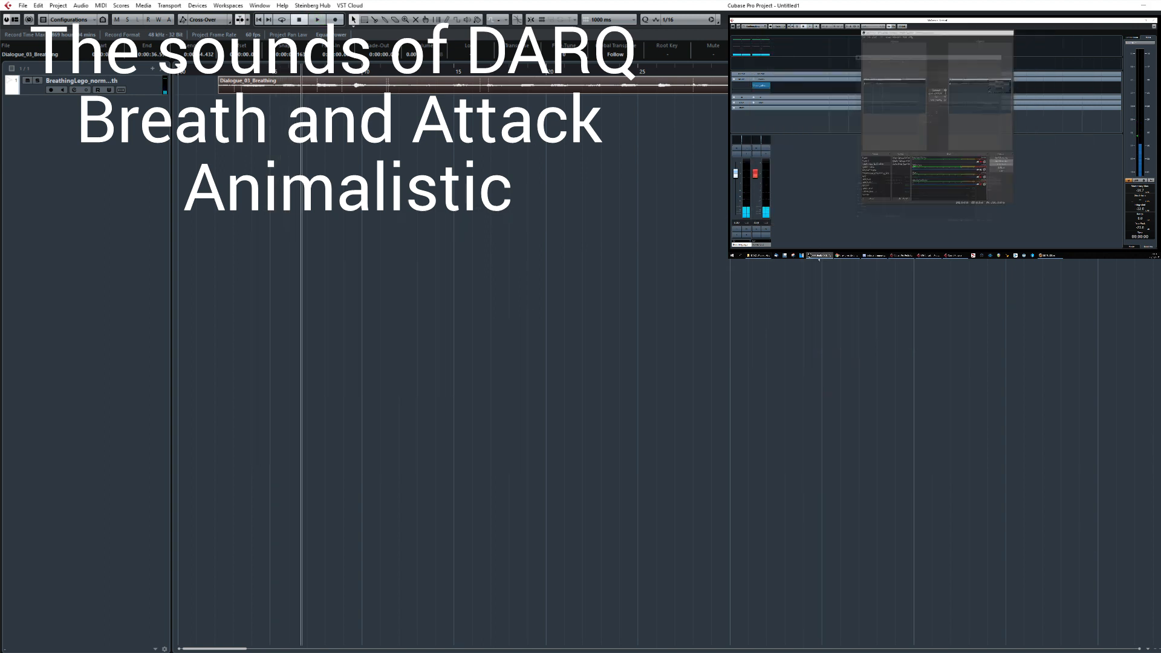
{"action": "key", "text": "space"}
{"action": "left_click", "coordinate": [689, 370]}
{"action": "left_click", "coordinate": [246, 72]}
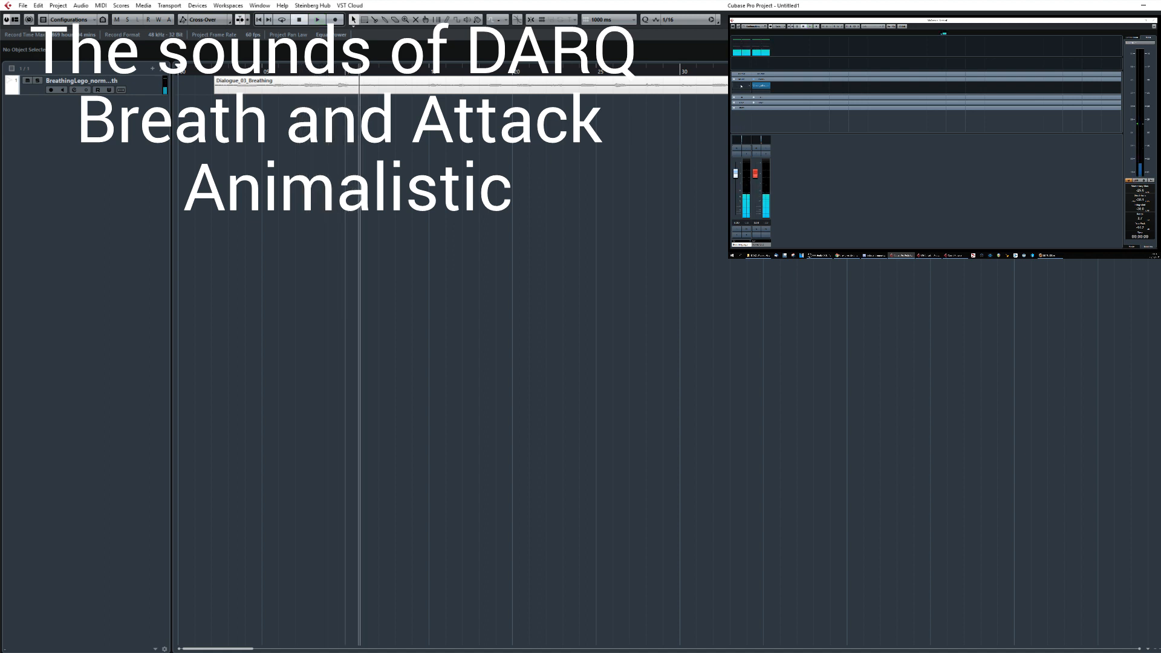
{"action": "left_click", "coordinate": [741, 86]}
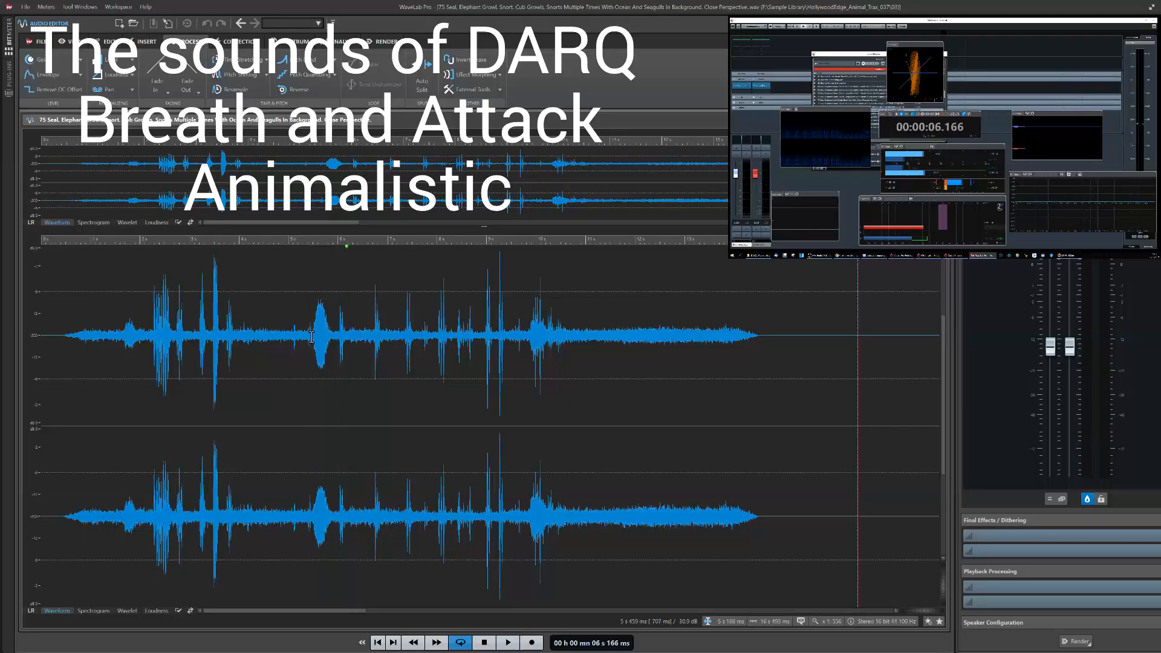
Put the growl at about 5.5 to 6 s of the seal recording into a new file and delete its tail from about 523 ms.
{"action": "left_click_drag", "start_coordinate": [314, 339], "coordinate": [342, 339]}
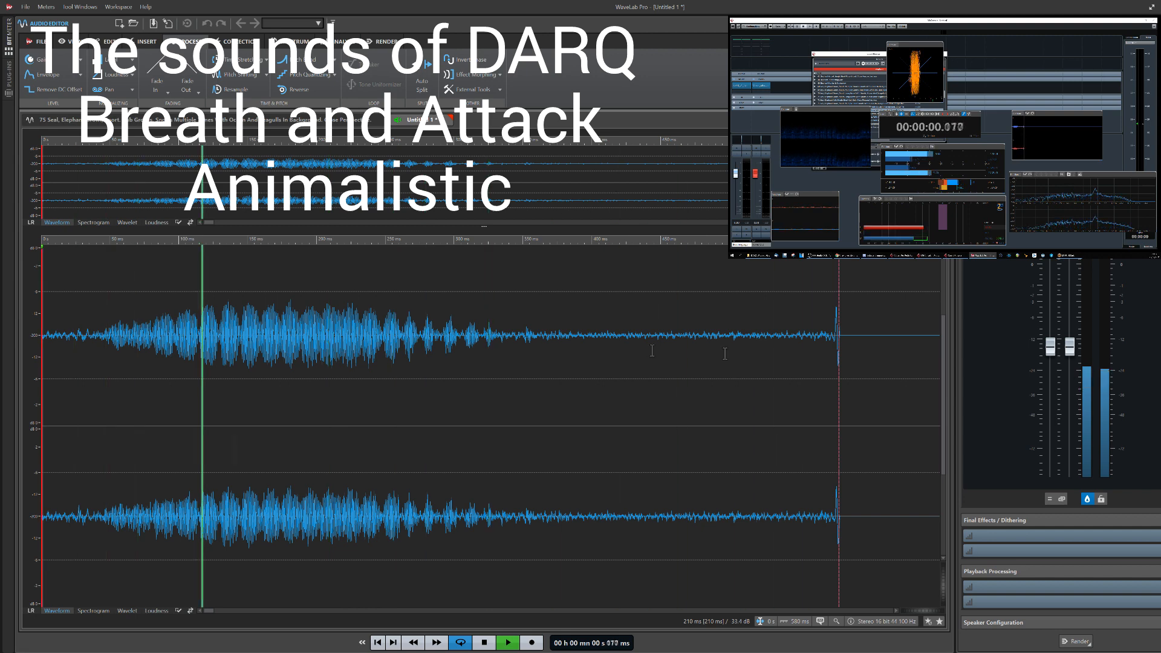
{"action": "key", "text": "space"}
{"action": "left_click_drag", "start_coordinate": [761, 444], "coordinate": [974, 453]}
{"action": "key", "text": "Delete"}
Fade in roughly the first 12 ms of the new clip and fade out roughly its last 80 ms.
{"action": "left_click_drag", "start_coordinate": [59, 402], "coordinate": [42, 402]}
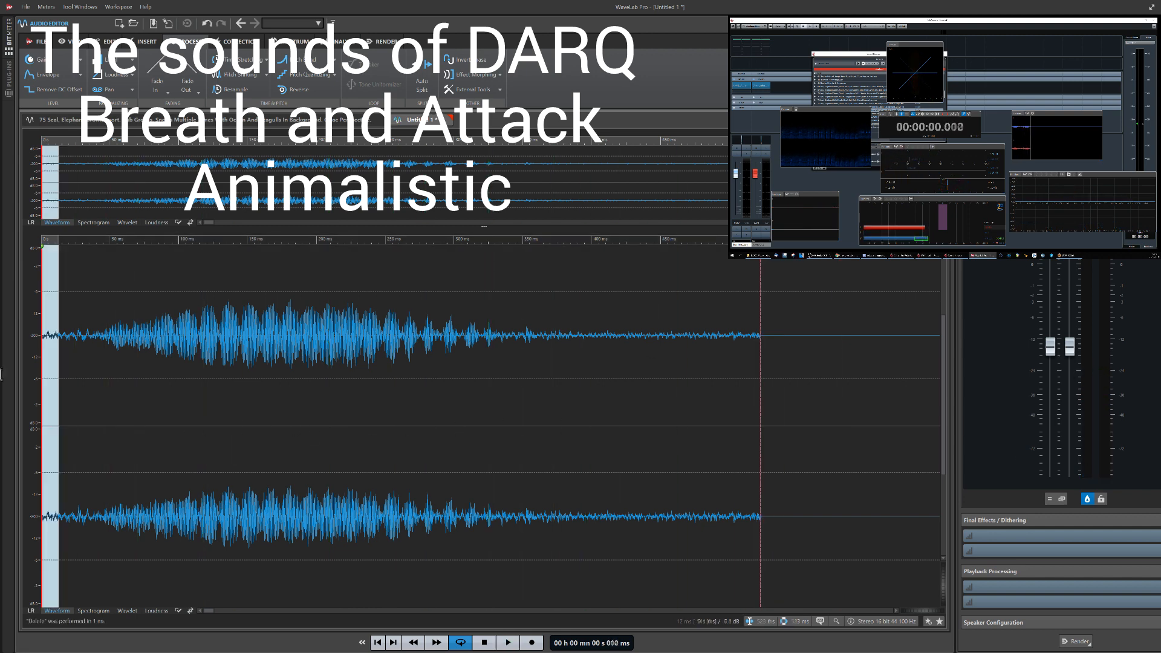
{"action": "key", "text": "ctrl+d"}
{"action": "key", "text": "ctrl+a"}
{"action": "left_click_drag", "start_coordinate": [671, 374], "coordinate": [1157, 412]}
{"action": "left_click_drag", "start_coordinate": [771, 387], "coordinate": [653, 390]}
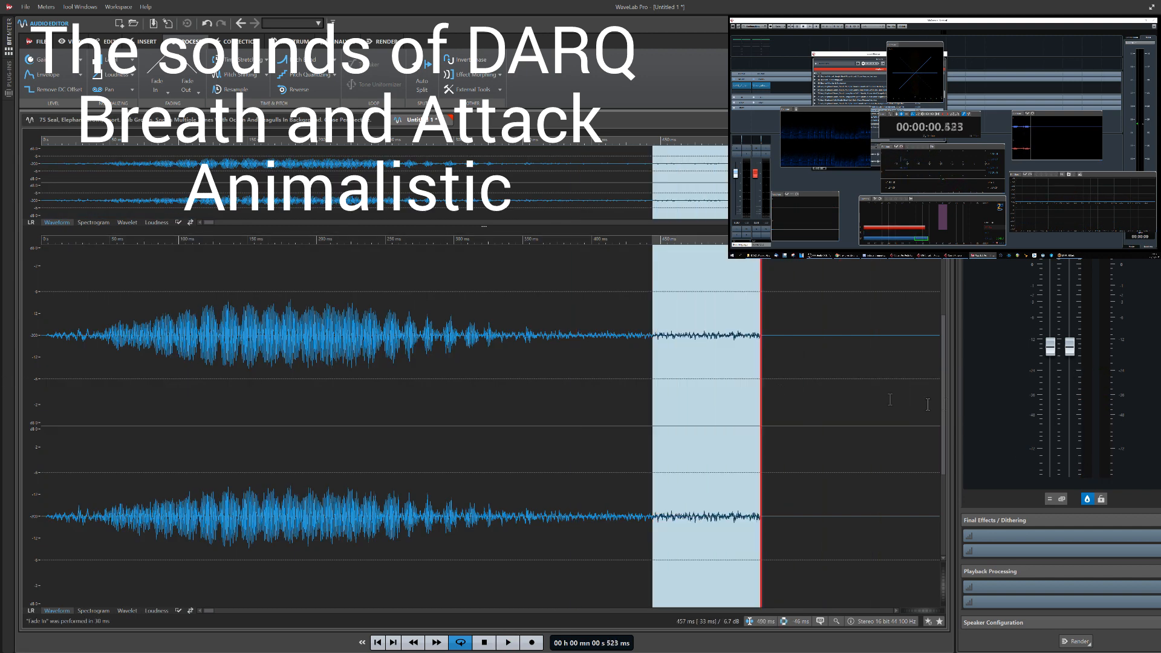
{"action": "key", "text": "ctrl+d"}
Select the whole faded clip and play it back.
{"action": "key", "text": "ctrl+a"}
{"action": "key", "text": "space"}
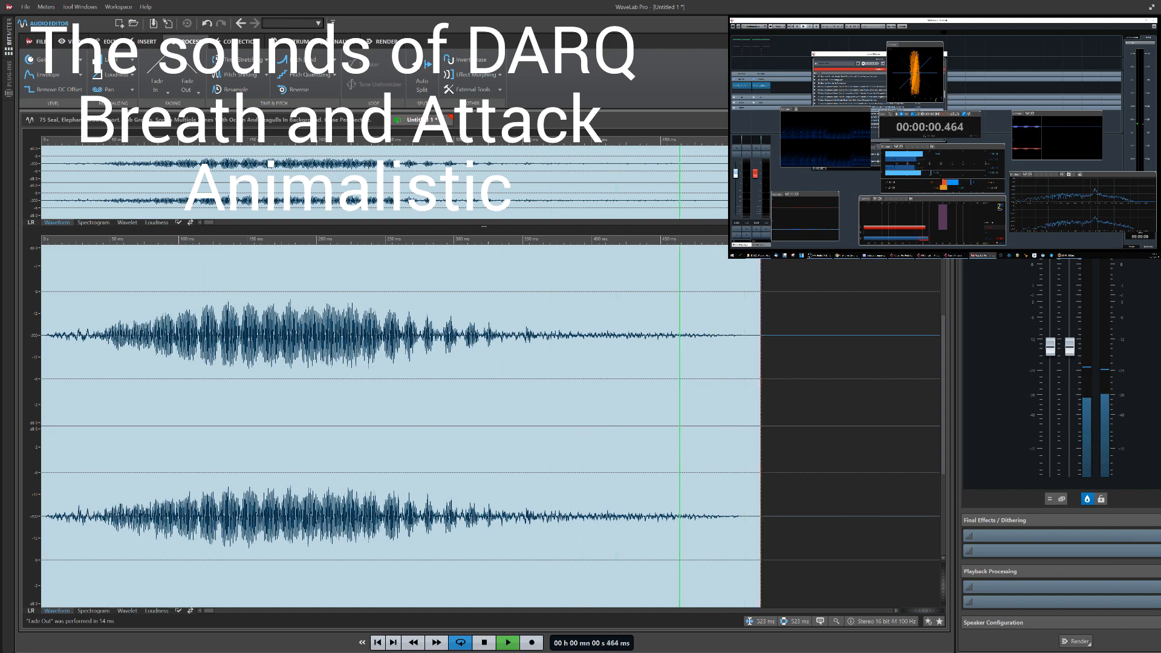
{"action": "key", "text": "space"}
{"action": "left_click", "coordinate": [1029, 78]}
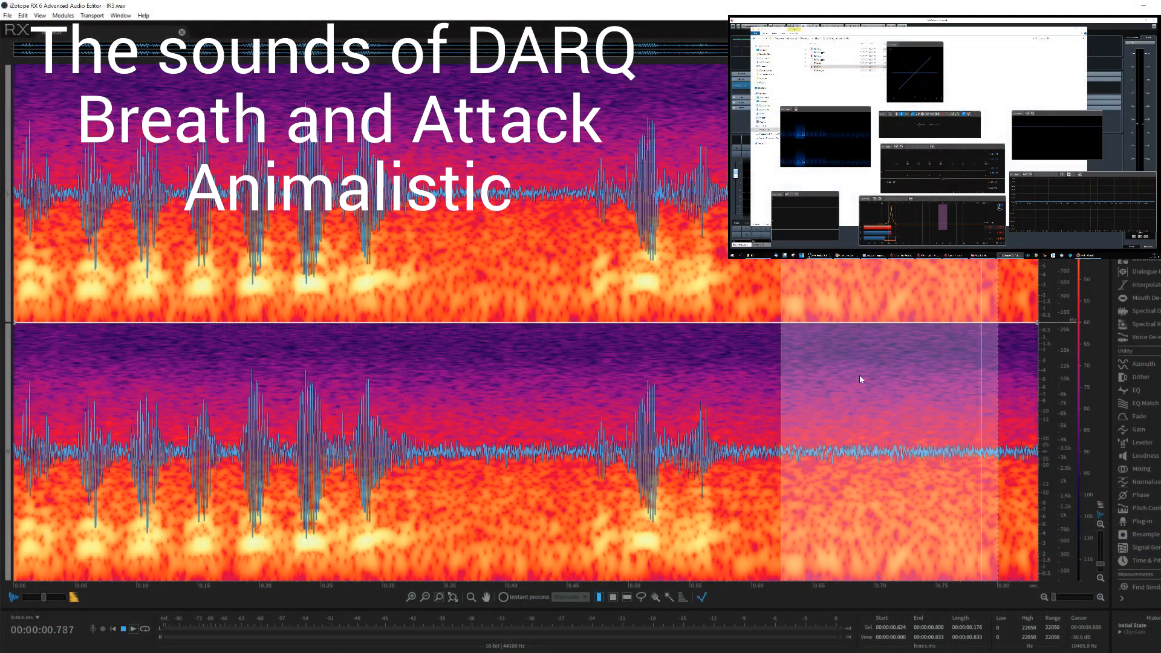
Learn a Spectral De-noise profile from the selected quiet section of IR3.wav and process the whole file with it.
{"action": "key", "text": "space"}
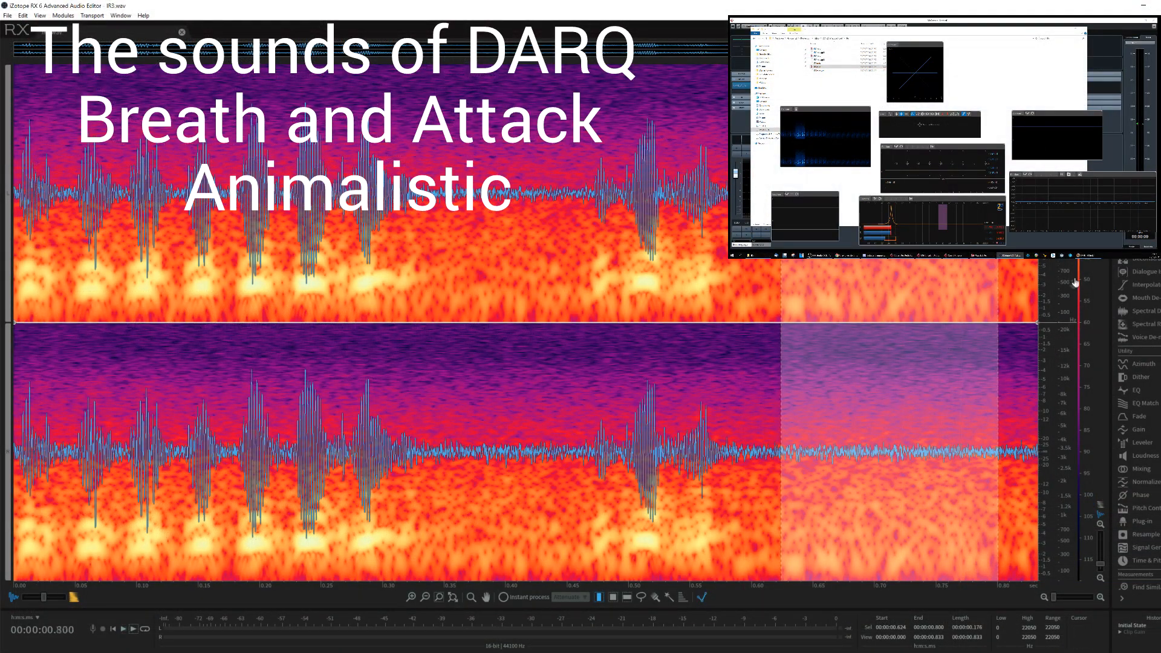
{"action": "left_click", "coordinate": [1157, 311]}
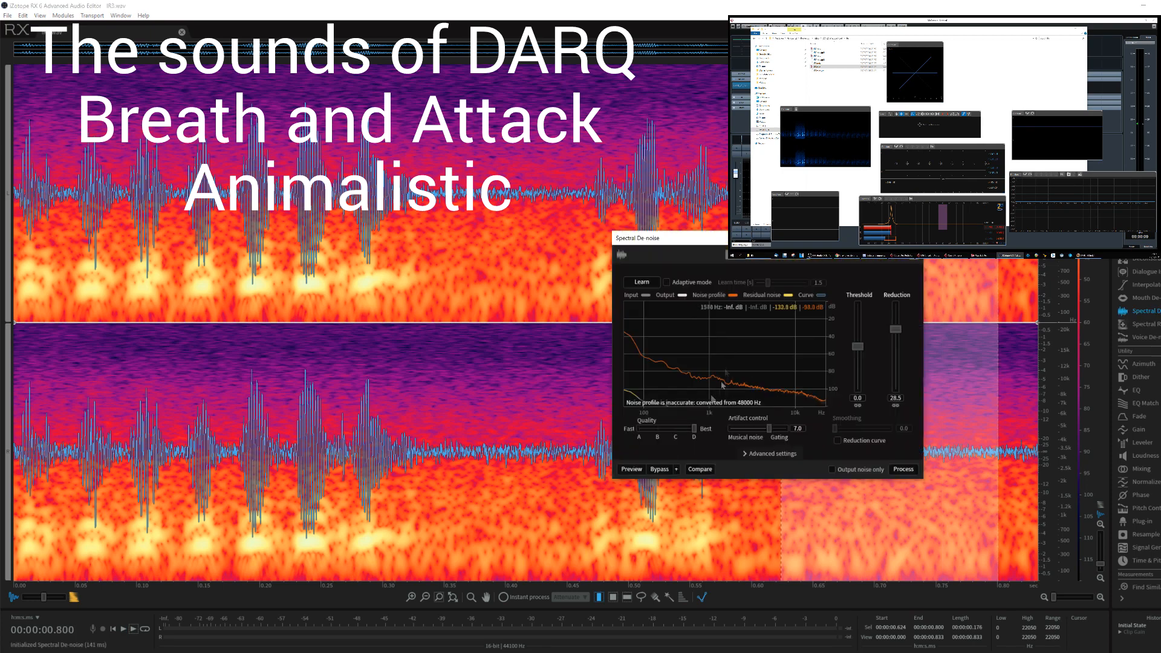
{"action": "left_click", "coordinate": [642, 282]}
{"action": "left_click", "coordinate": [950, 486]}
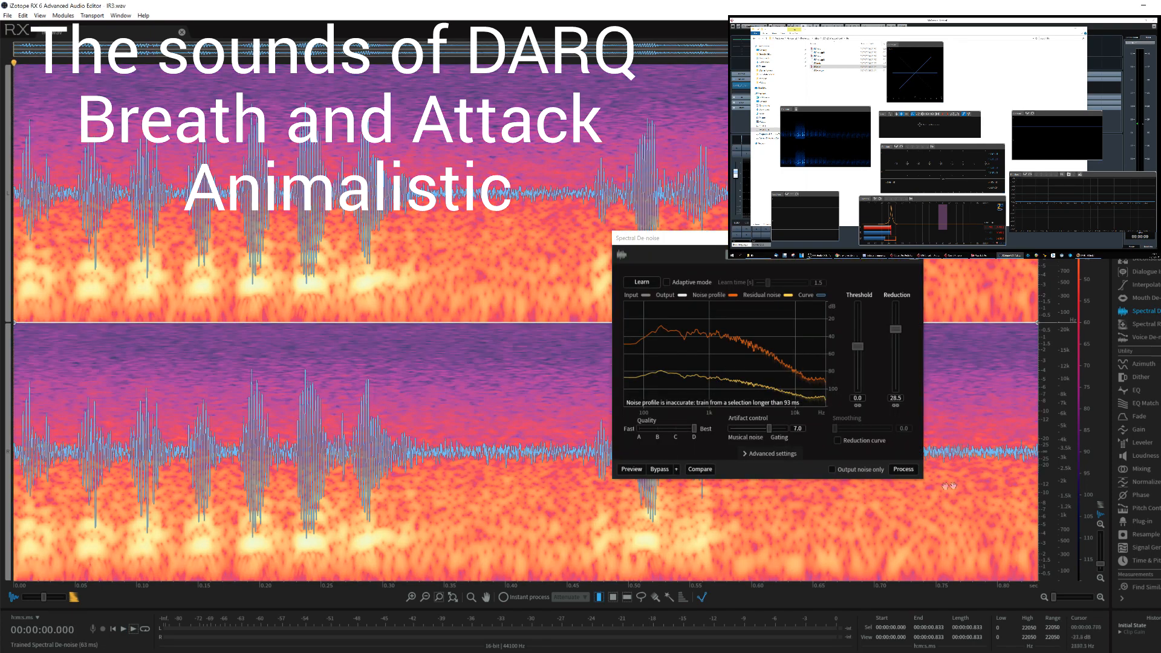
{"action": "left_click", "coordinate": [904, 470]}
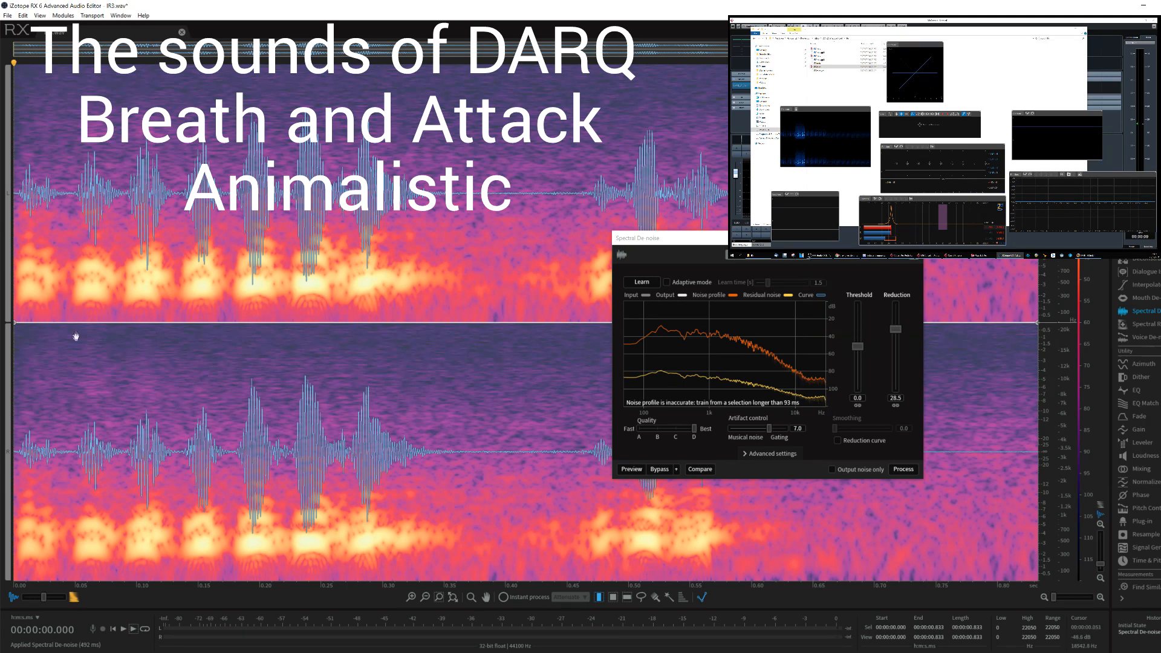
Play back the denoised IR3.wav from the start.
{"action": "left_click", "coordinate": [55, 259]}
{"action": "key", "text": "space"}
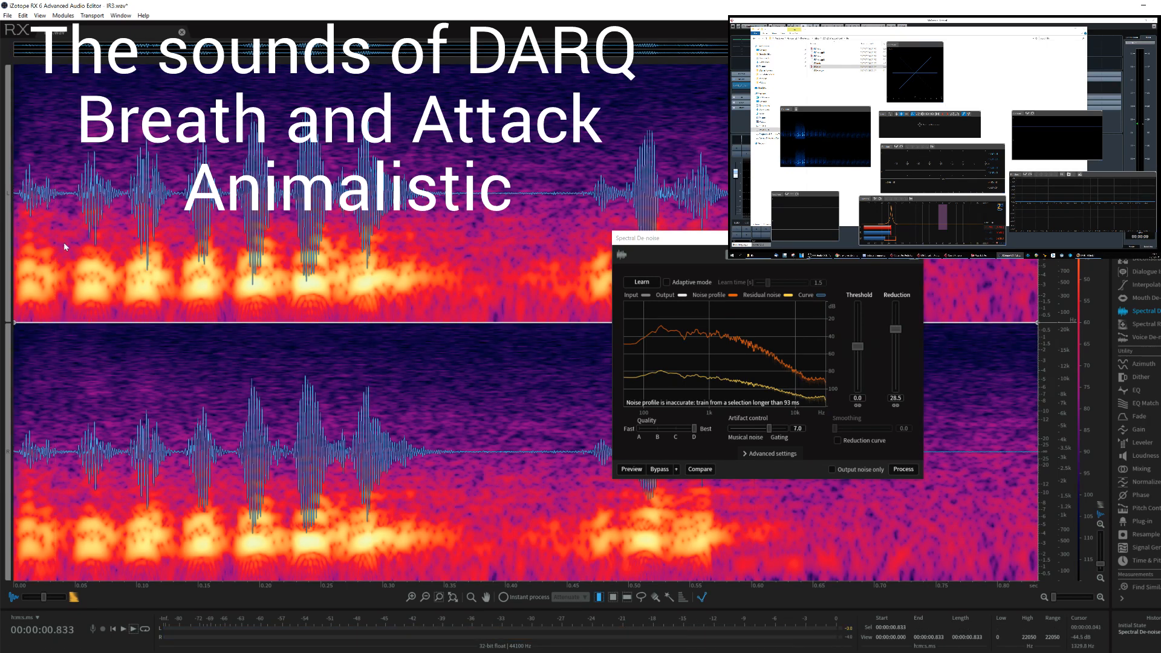
{"action": "key", "text": "space"}
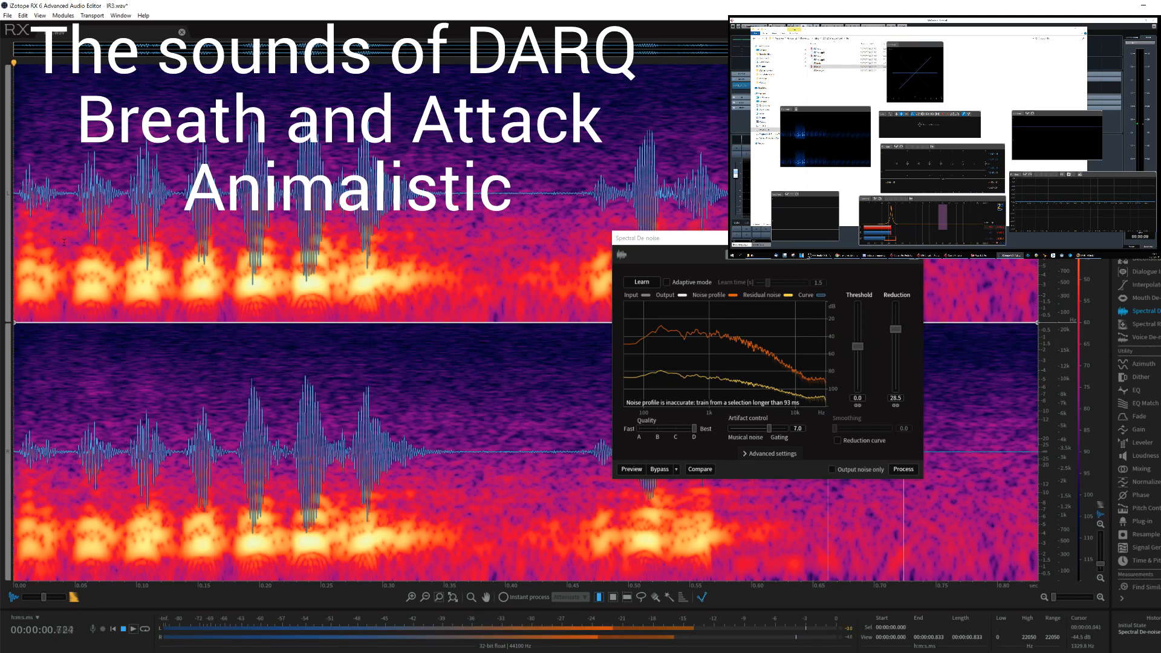
{"action": "key", "text": "space"}
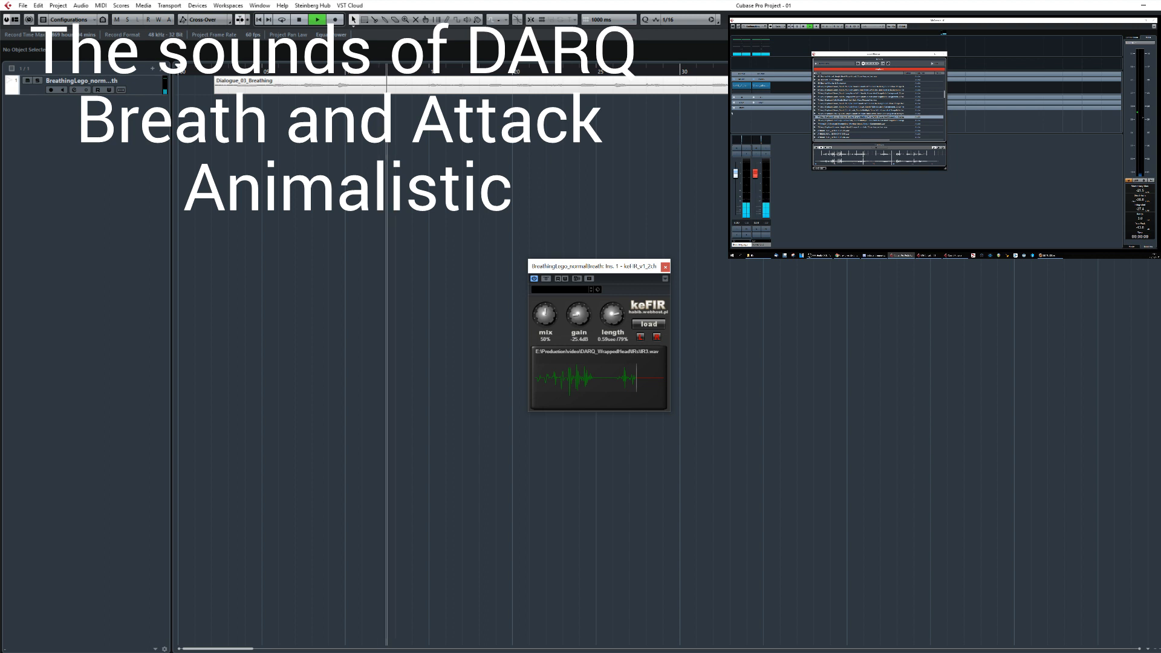
In Cubase, play back the layered breathing tracks from the left locator and the attack sounds from about 59 s.
{"action": "key", "text": "space"}
{"action": "left_click", "coordinate": [297, 94]}
{"action": "left_click_drag", "start_coordinate": [289, 111], "coordinate": [319, 104]}
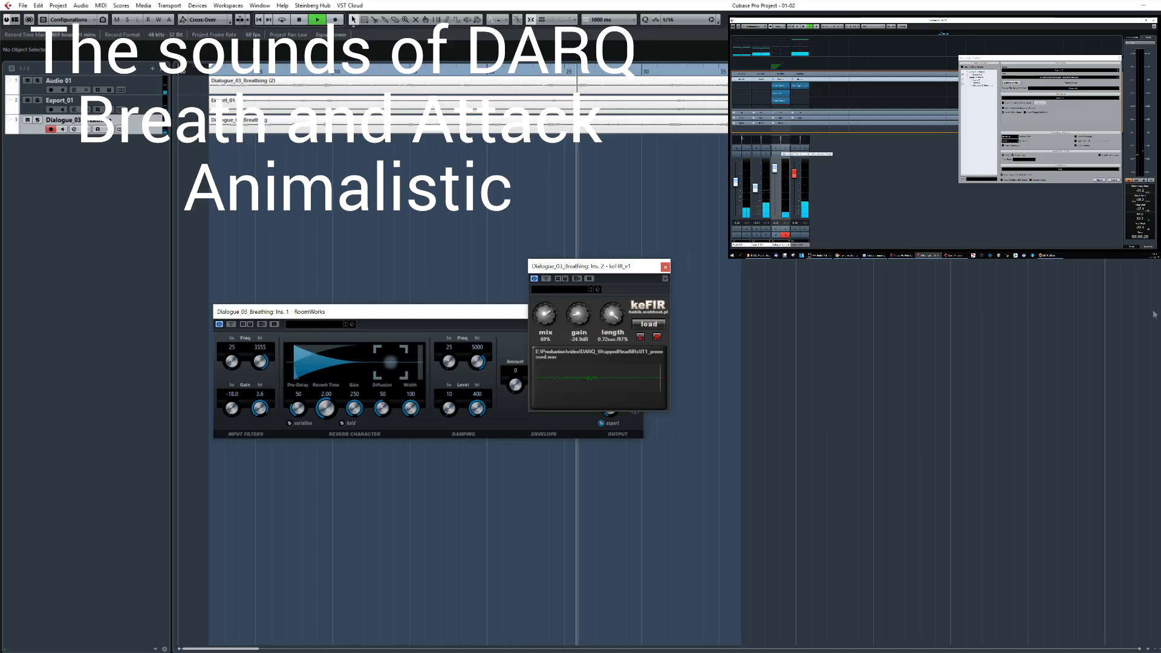
{"action": "left_click_drag", "start_coordinate": [475, 117], "coordinate": [480, 94]}
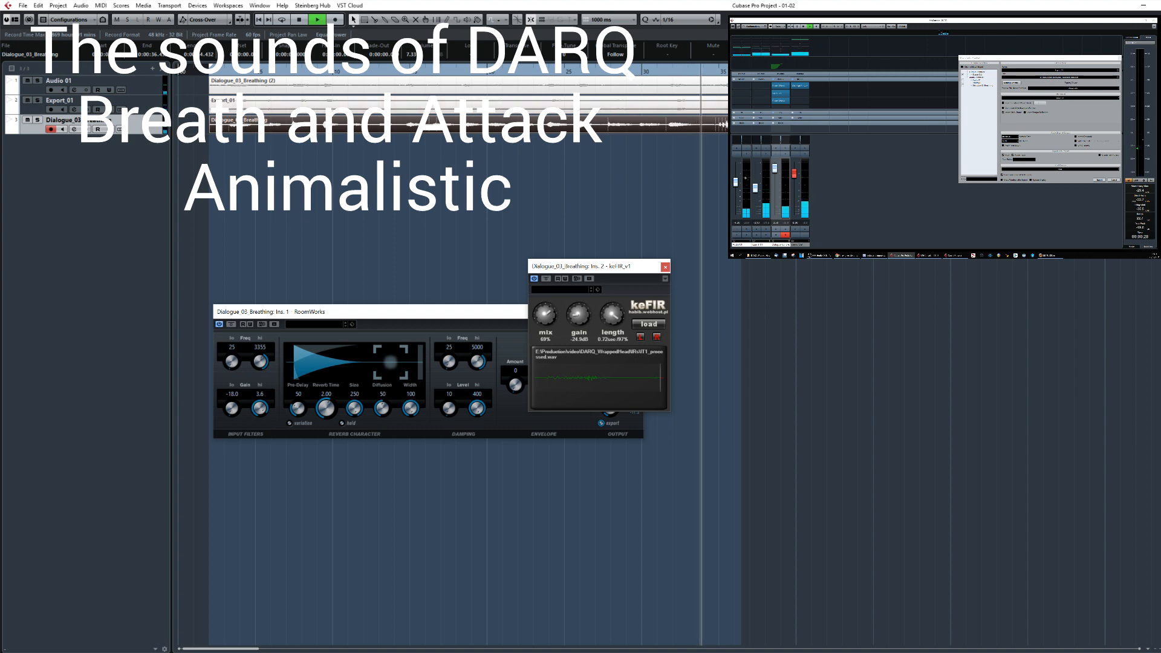
{"action": "left_click", "coordinate": [676, 197]}
{"action": "key", "text": "KP_1"}
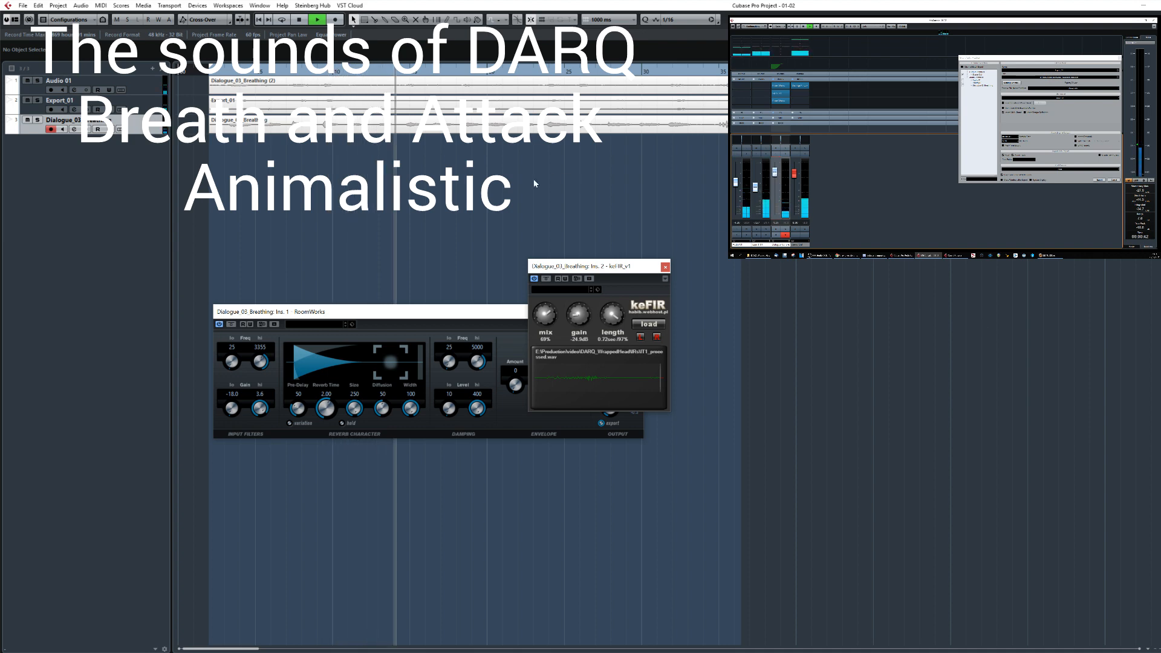
{"action": "key", "text": "space"}
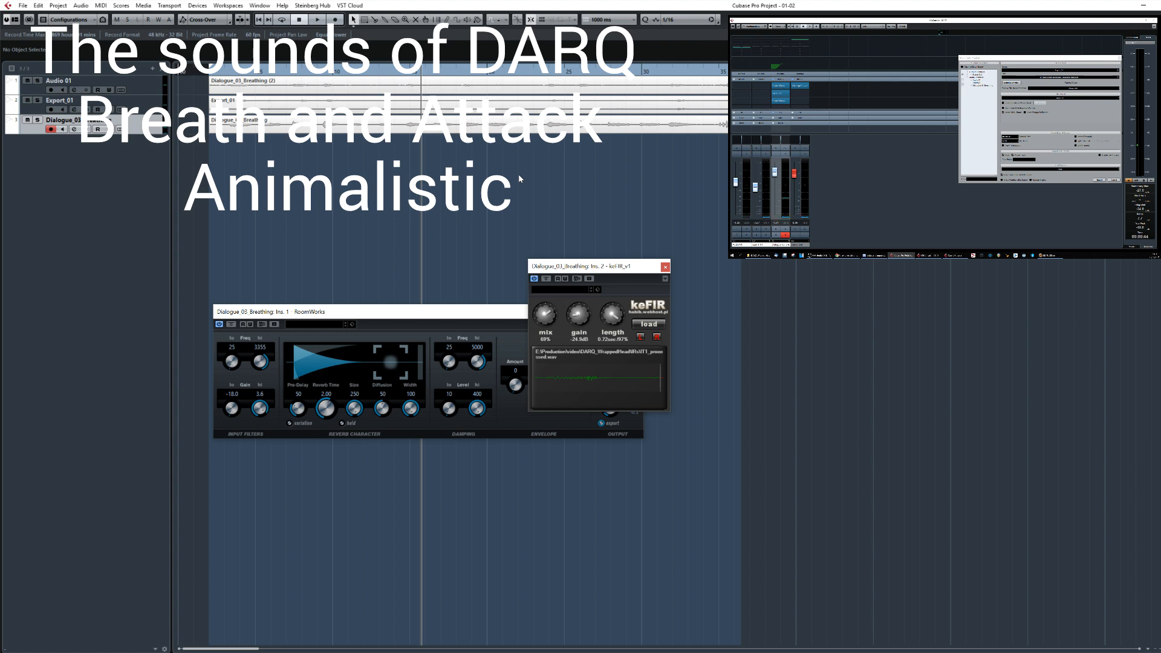
{"action": "key", "text": "space"}
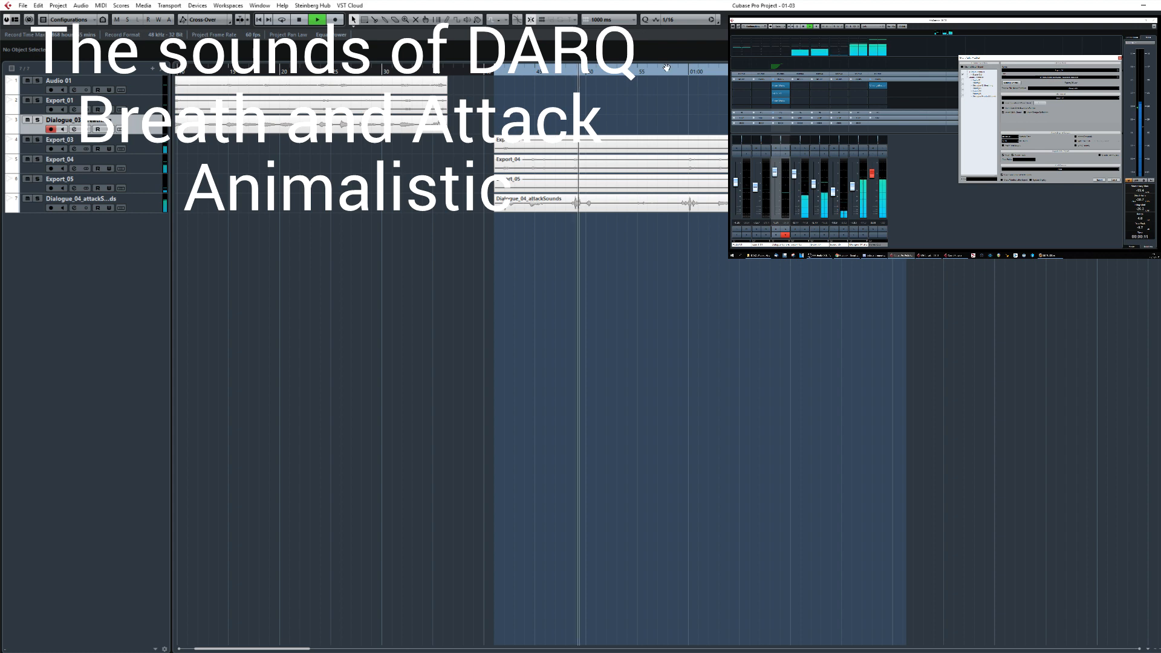
{"action": "left_click", "coordinate": [679, 71]}
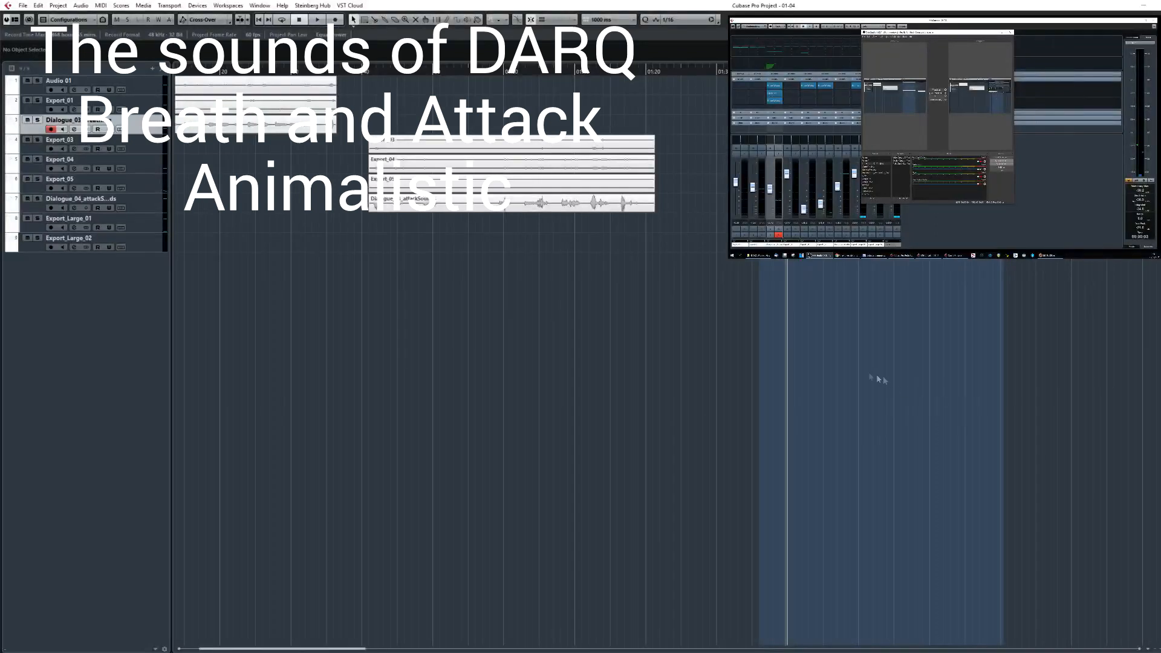
During playback from the left locator, load Bengal Tiger in Reformer Pro and blend it evenly with Black Leopard Pro at 72% Master Dry/Wet.
{"action": "left_click", "coordinate": [850, 356]}
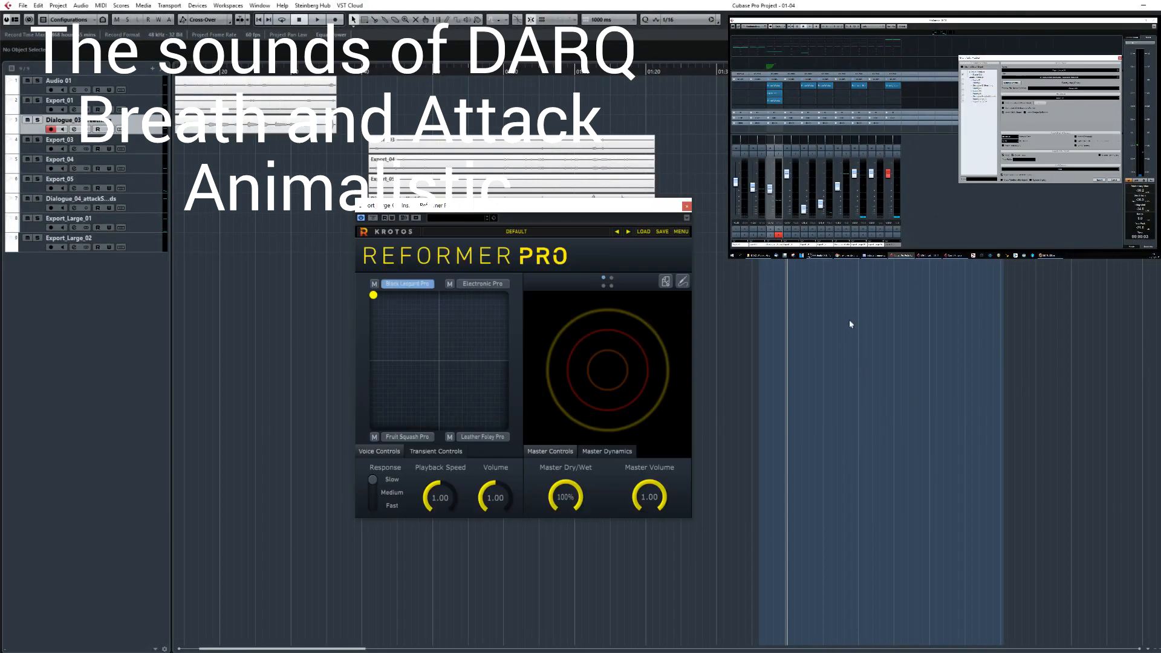
{"action": "key", "text": "KP_1"}
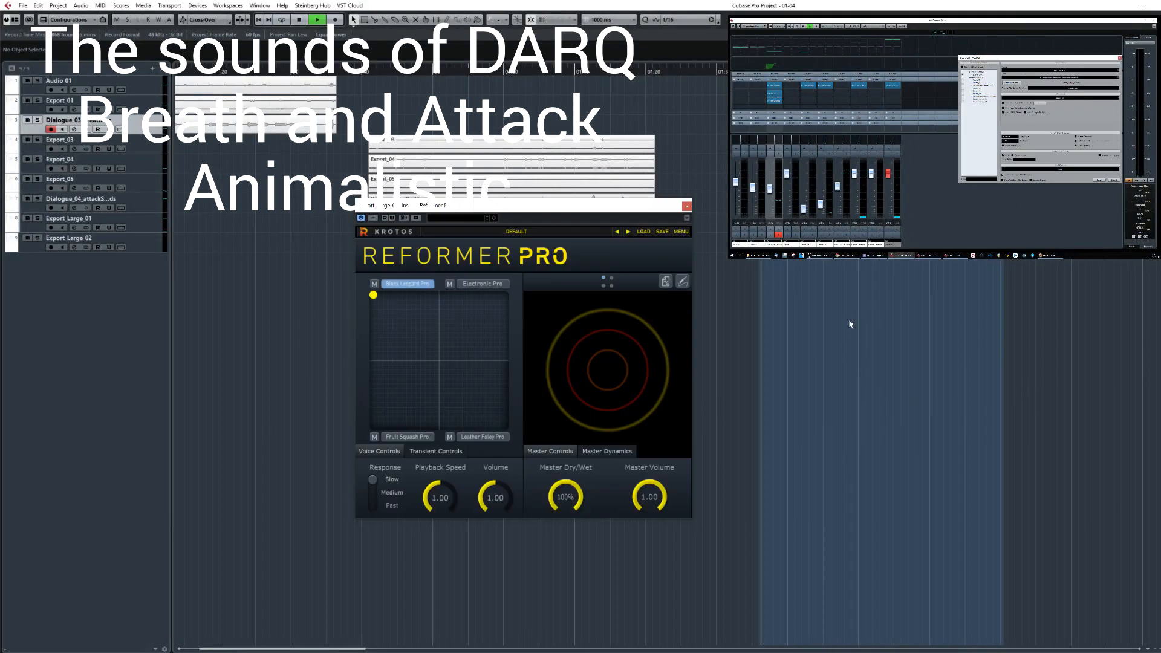
{"action": "left_click", "coordinate": [414, 288]}
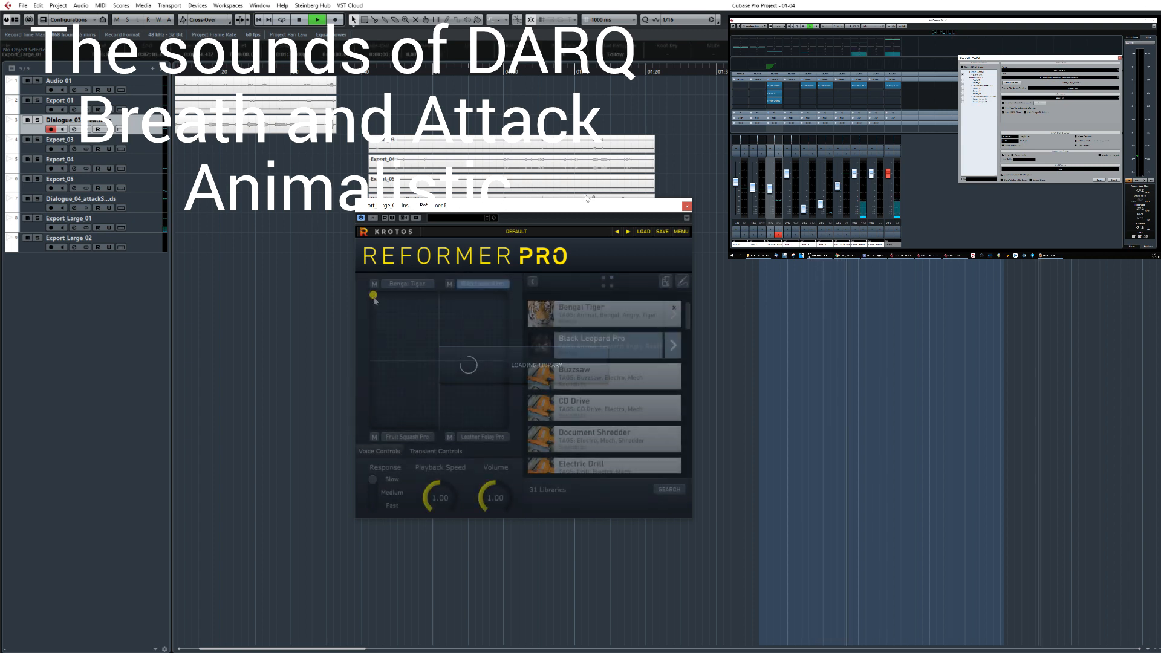
{"action": "left_click", "coordinate": [439, 299]}
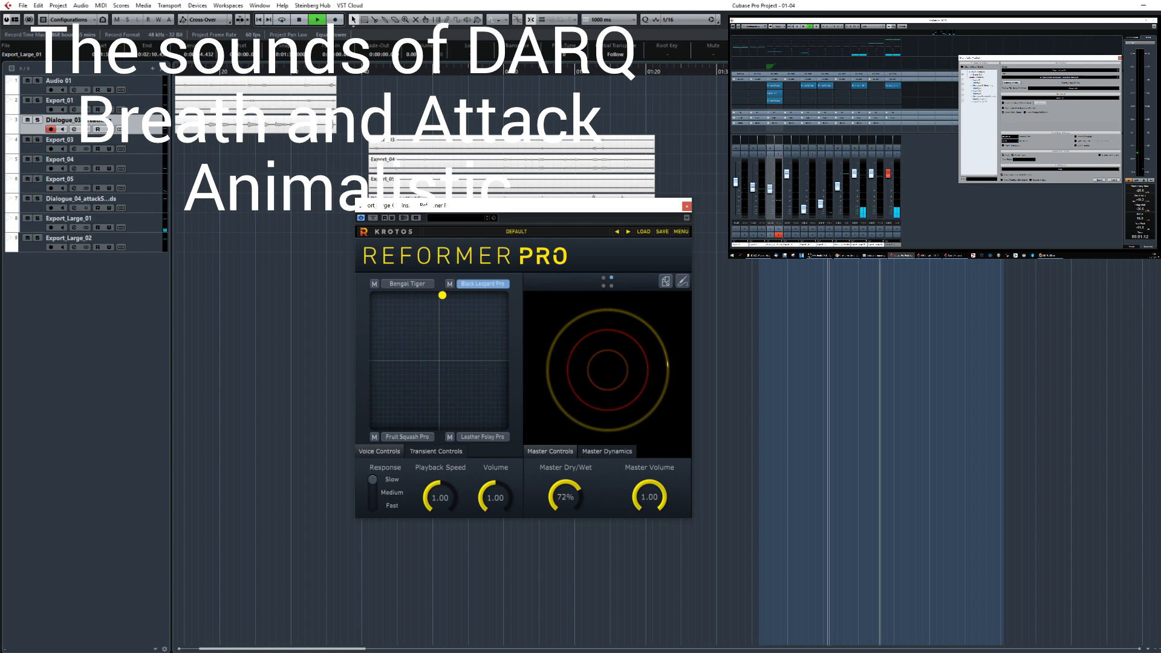
Play back the Export_Large tracks together with the Audio 02 clip.
{"action": "left_click", "coordinate": [889, 264]}
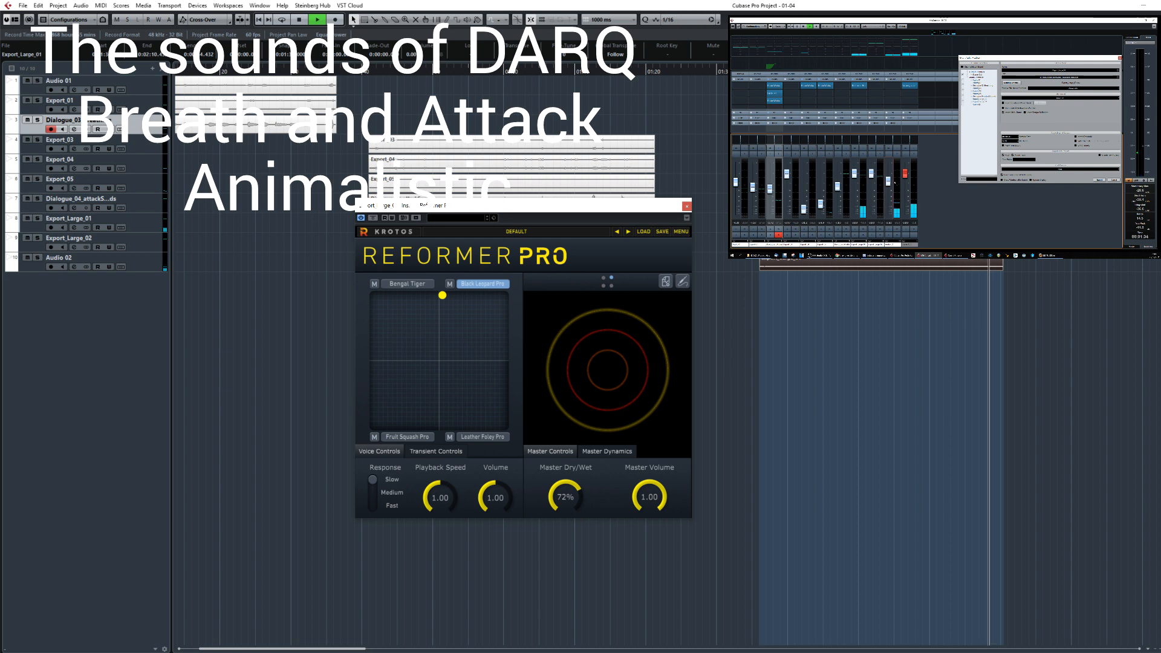
{"action": "left_click", "coordinate": [821, 257]}
{"action": "left_click", "coordinate": [821, 256]}
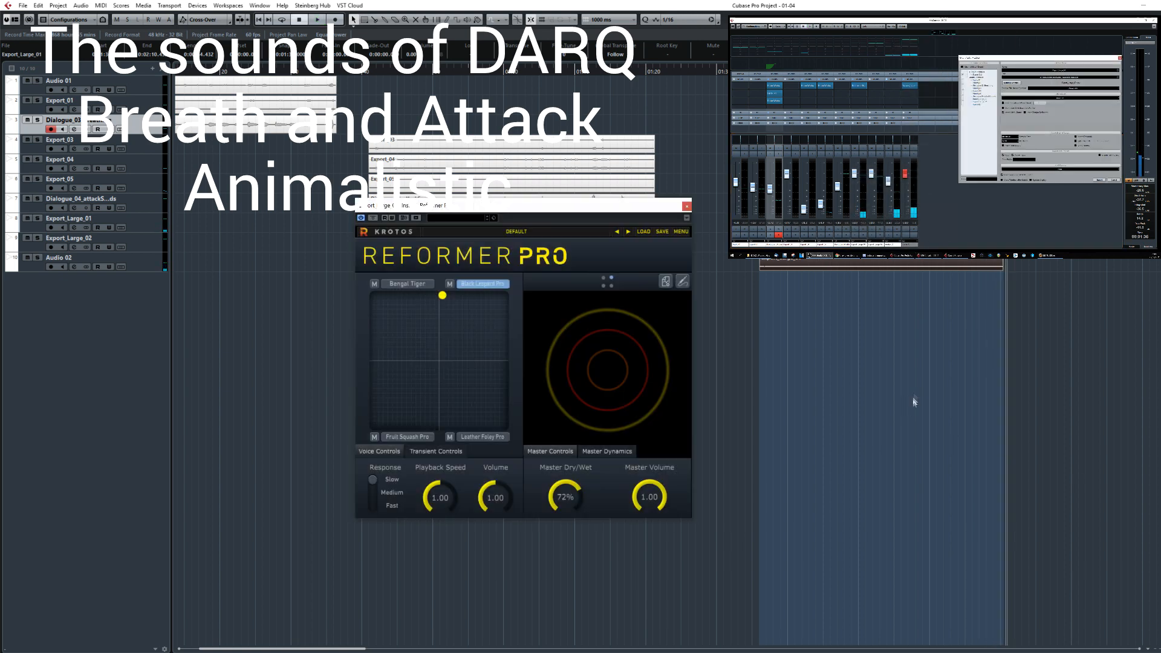
{"action": "left_click", "coordinate": [913, 372]}
{"action": "key", "text": "space"}
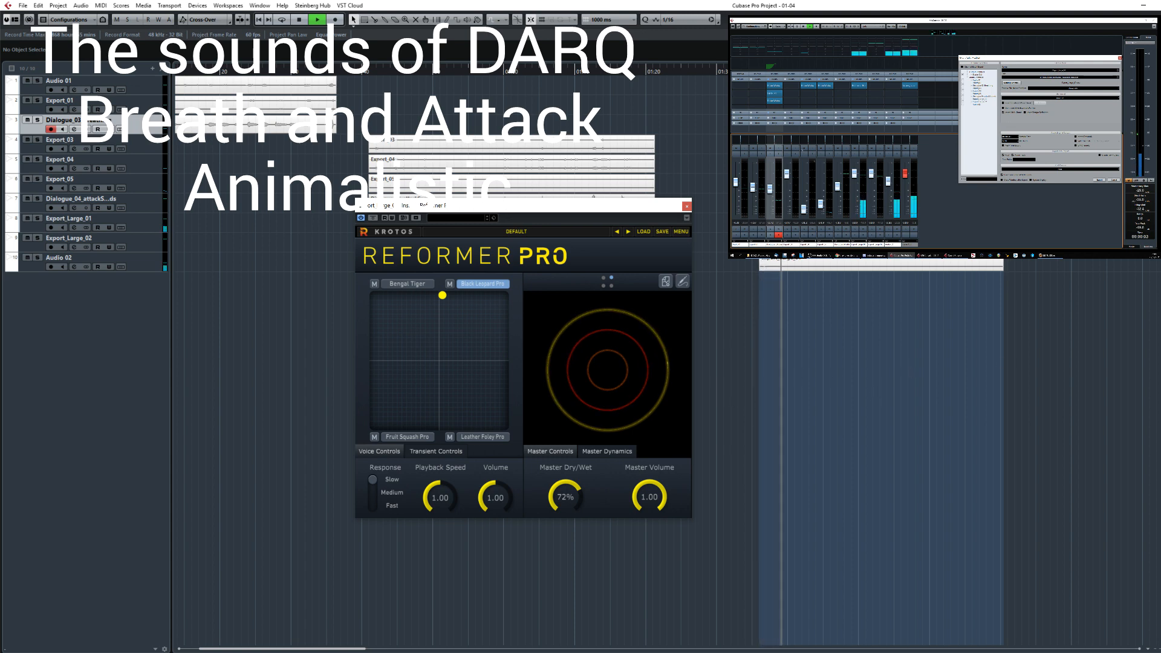
Pick an option for the insert slot on the Export_Large_01 channel and move the Reformer Pro window lower.
{"action": "right_click", "coordinate": [864, 95]}
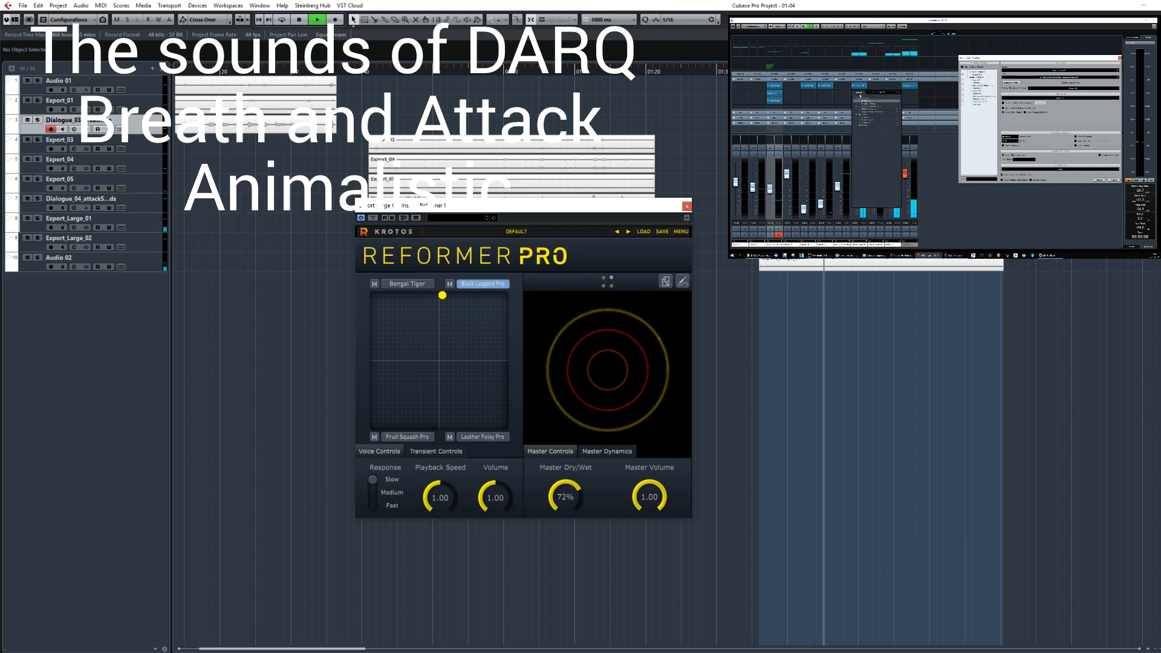
{"action": "left_click", "coordinate": [867, 119]}
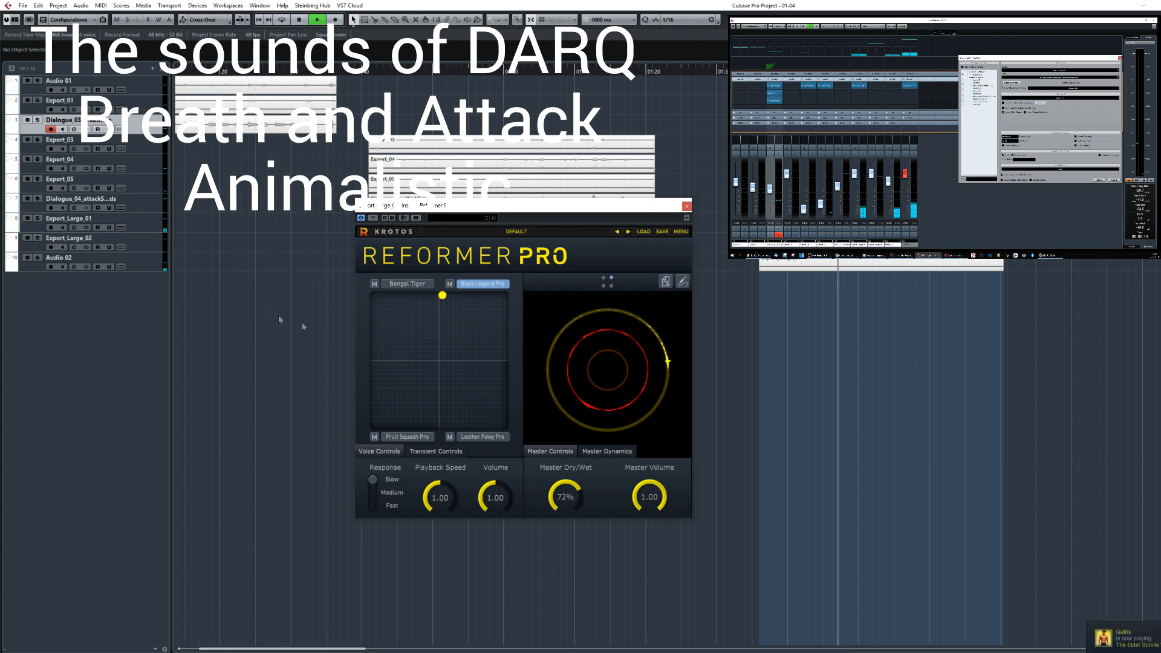
{"action": "left_click_drag", "start_coordinate": [546, 206], "coordinate": [569, 262]}
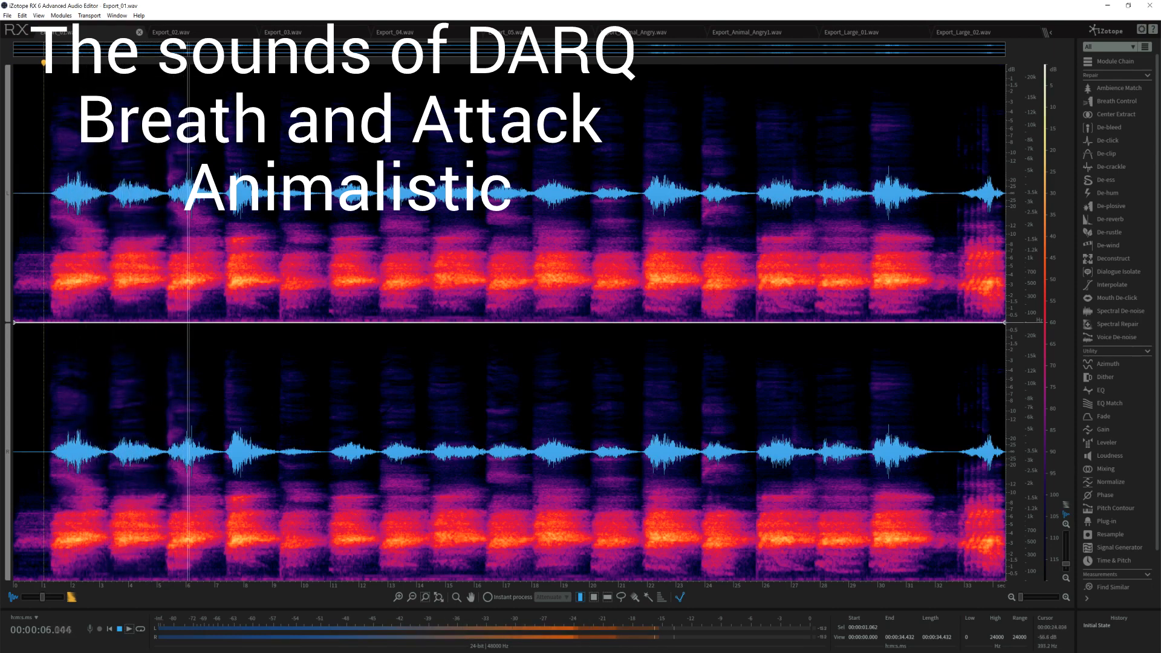
Switch to iZotope RX, stop Export_01.wav and bring up Export_02.wav for review.
{"action": "key", "text": "space"}
{"action": "left_click", "coordinate": [182, 33]}
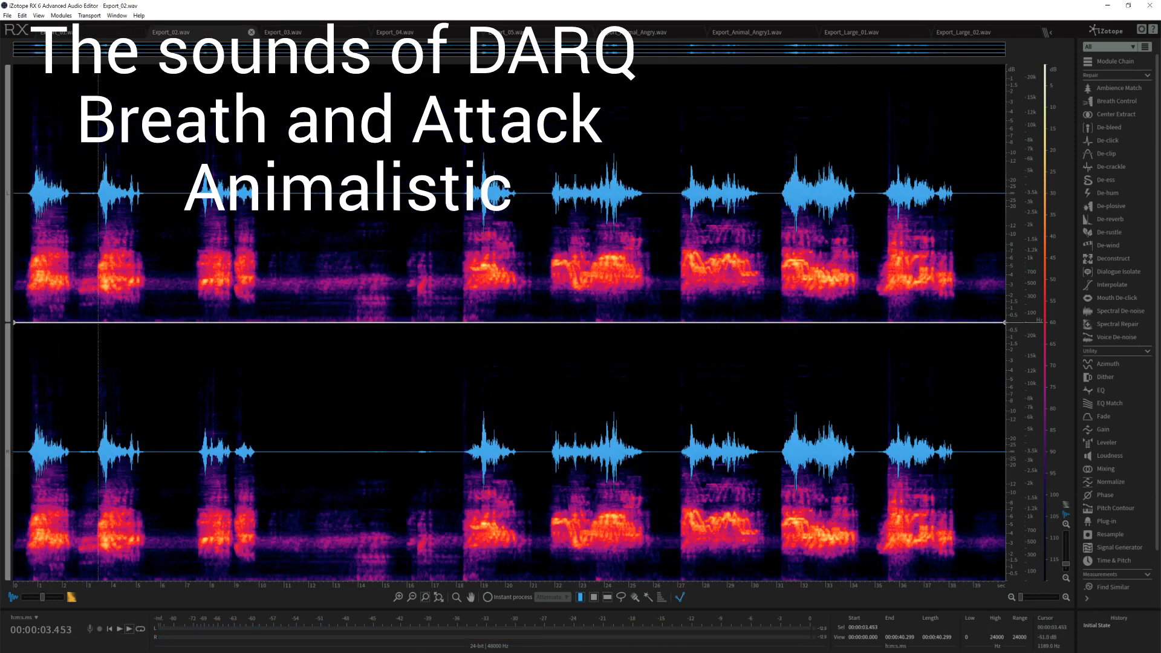
Play back Export_02.wav, including the passage from about 18 seconds.
{"action": "key", "text": "space"}
{"action": "key", "text": "space"}
{"action": "left_click", "coordinate": [460, 224]}
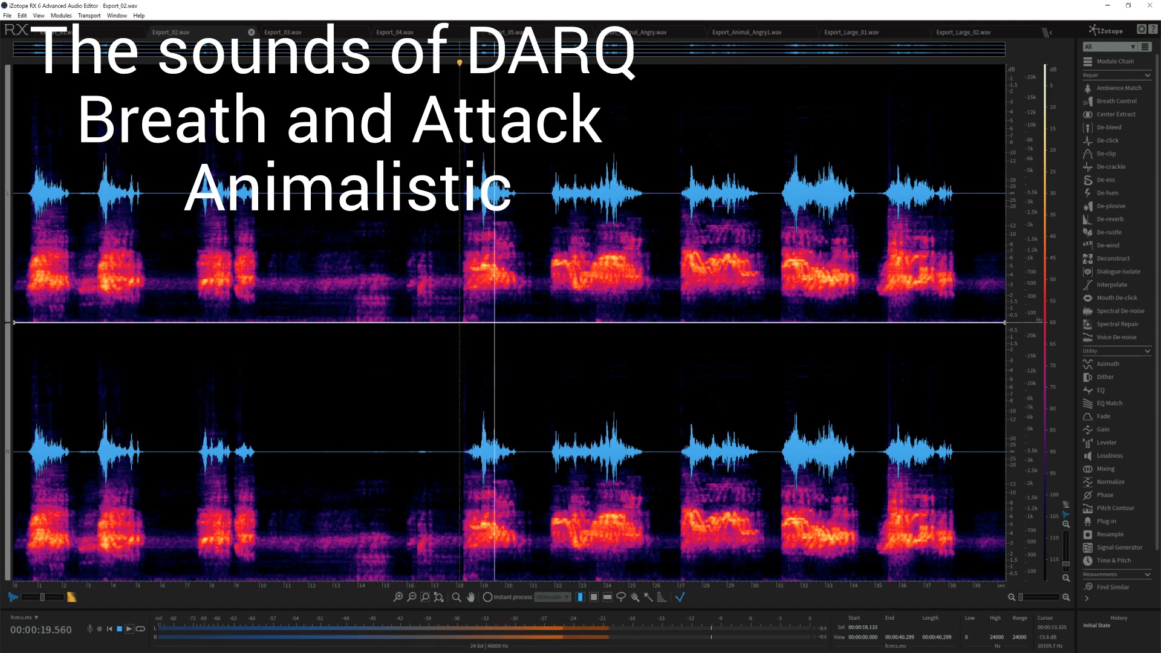
Bring up Export_03.wav and audition it, including the growl from about 21.7 seconds, and stop playback.
{"action": "left_click", "coordinate": [303, 33]}
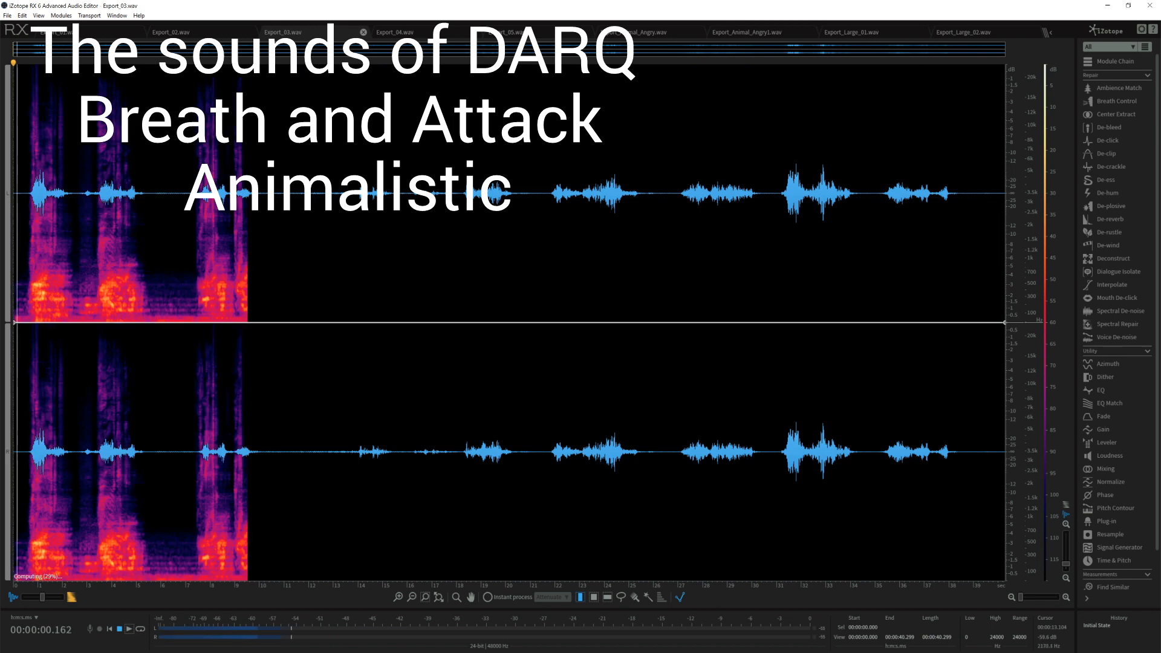
{"action": "key", "text": "space"}
{"action": "key", "text": "space"}
{"action": "key", "text": "space"}
{"action": "key", "text": "space"}
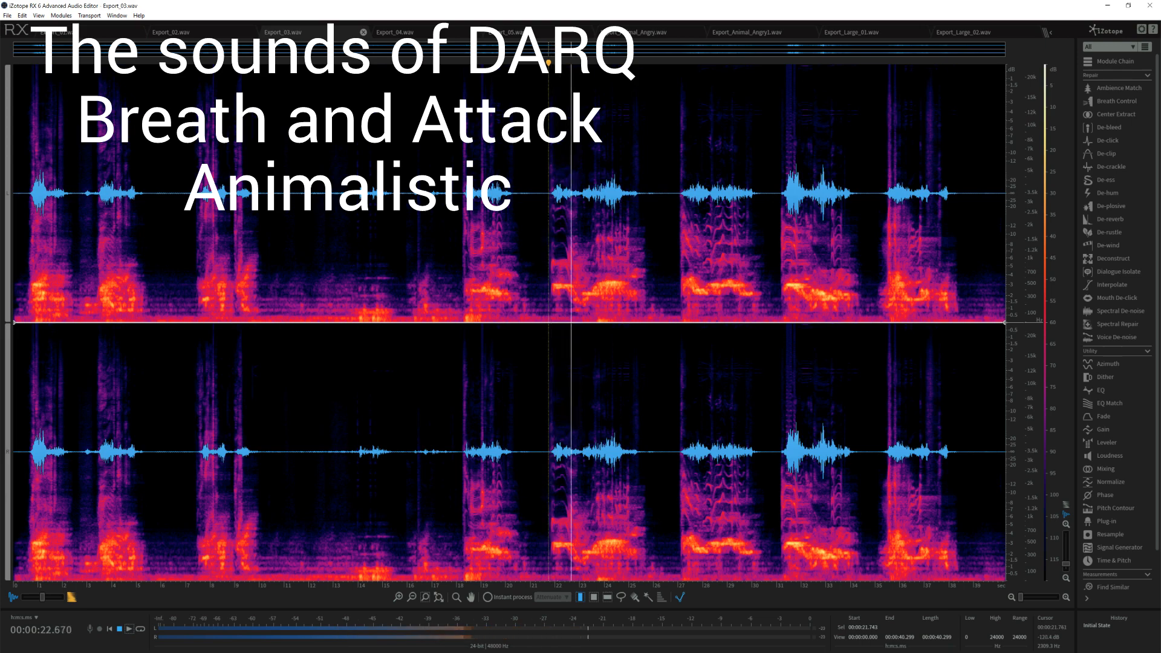
{"action": "key", "text": "space"}
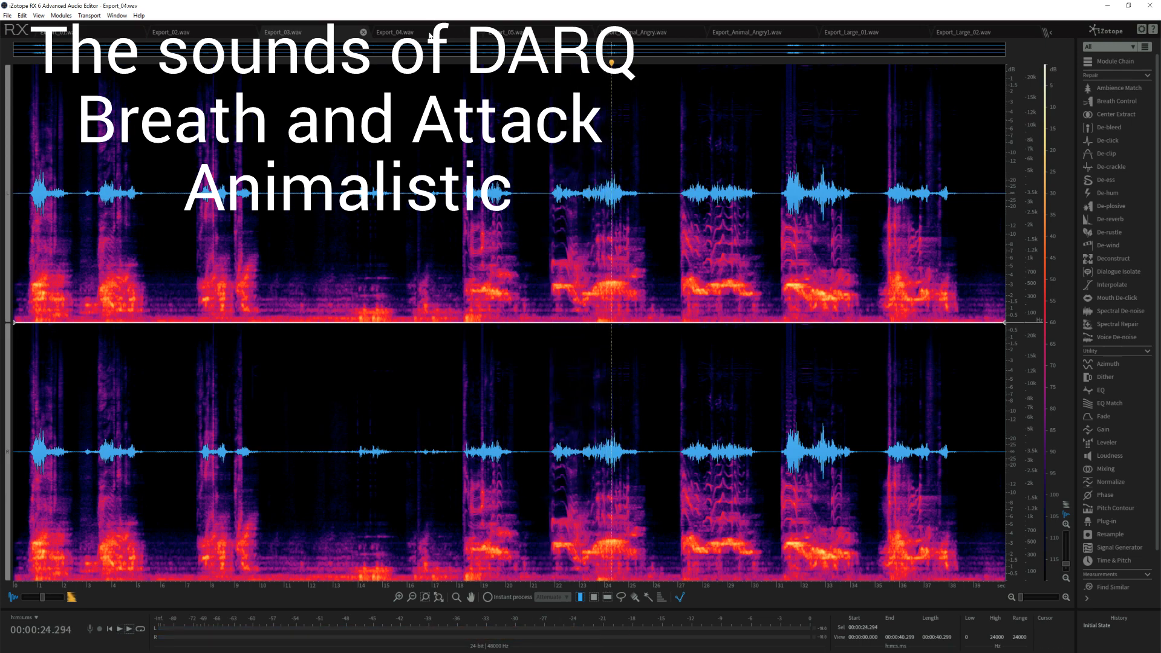
Bring up Export_04.wav and audition the growl from about 21.8 seconds, and stop playback.
{"action": "left_click", "coordinate": [431, 35]}
{"action": "left_click", "coordinate": [541, 216]}
{"action": "left_click", "coordinate": [552, 218]}
{"action": "key", "text": "space"}
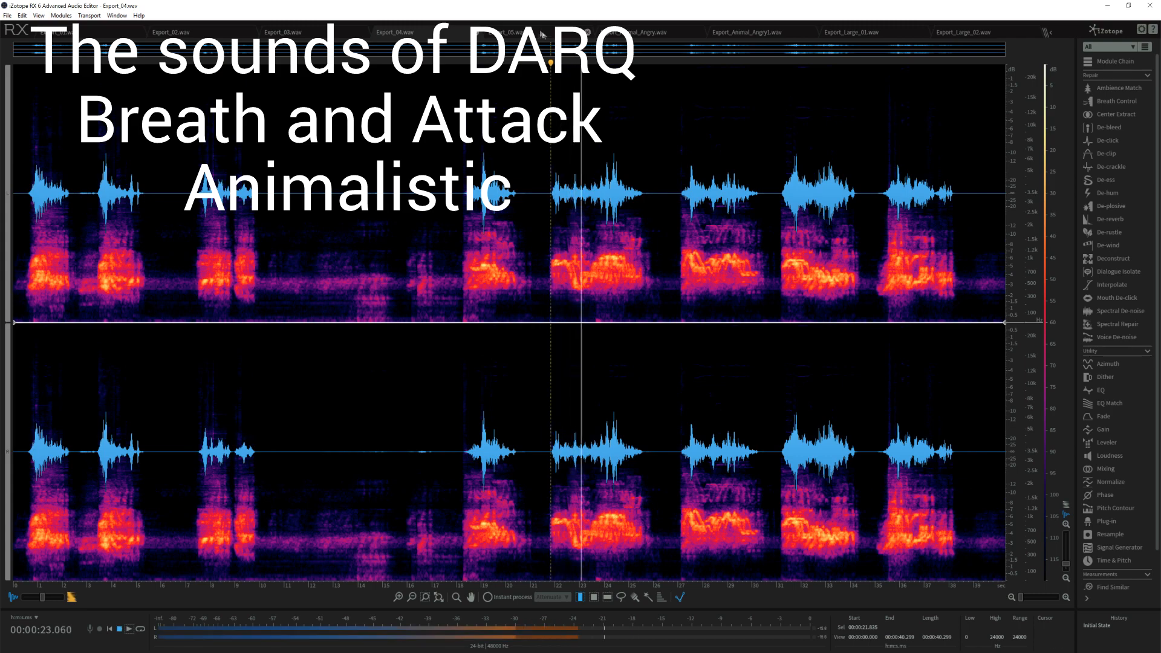
{"action": "key", "text": "space"}
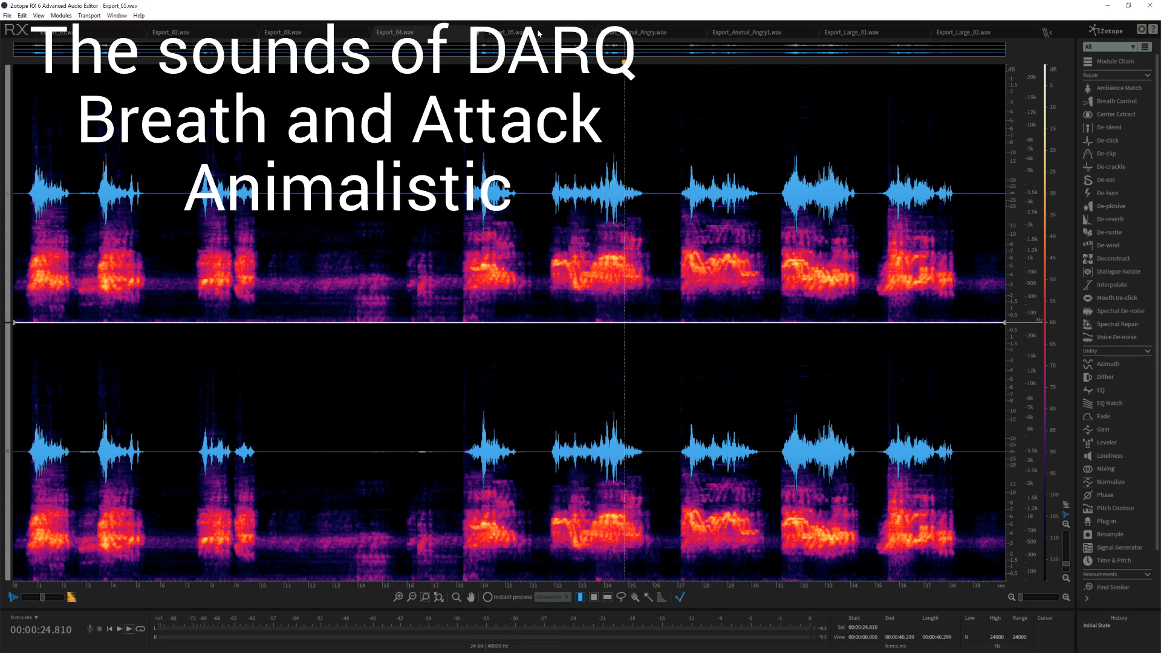
Audition Export_05.wav and Export_Animal_Angry.wav for comparison.
{"action": "left_click", "coordinate": [539, 34]}
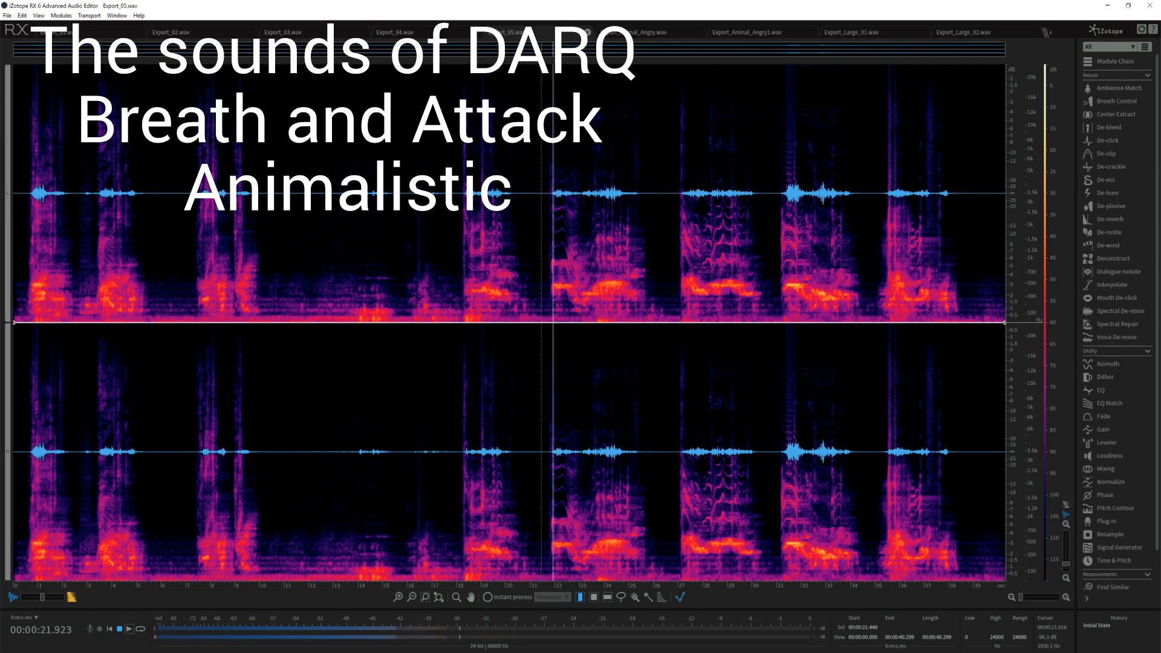
{"action": "left_click", "coordinate": [651, 32]}
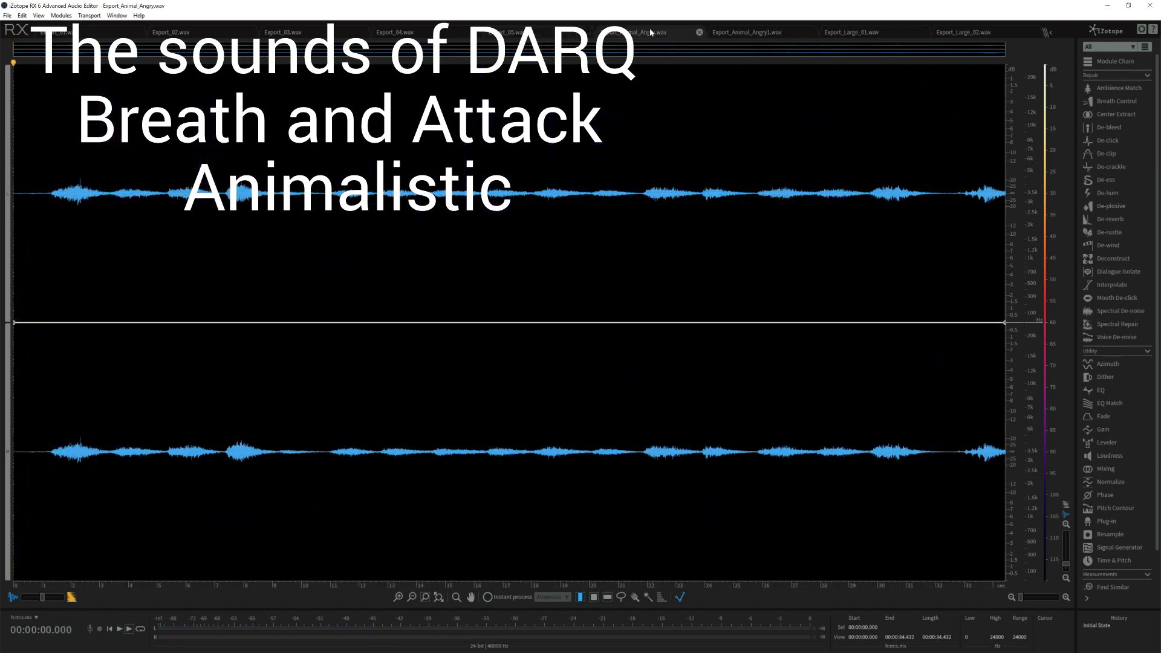
{"action": "key", "text": "space"}
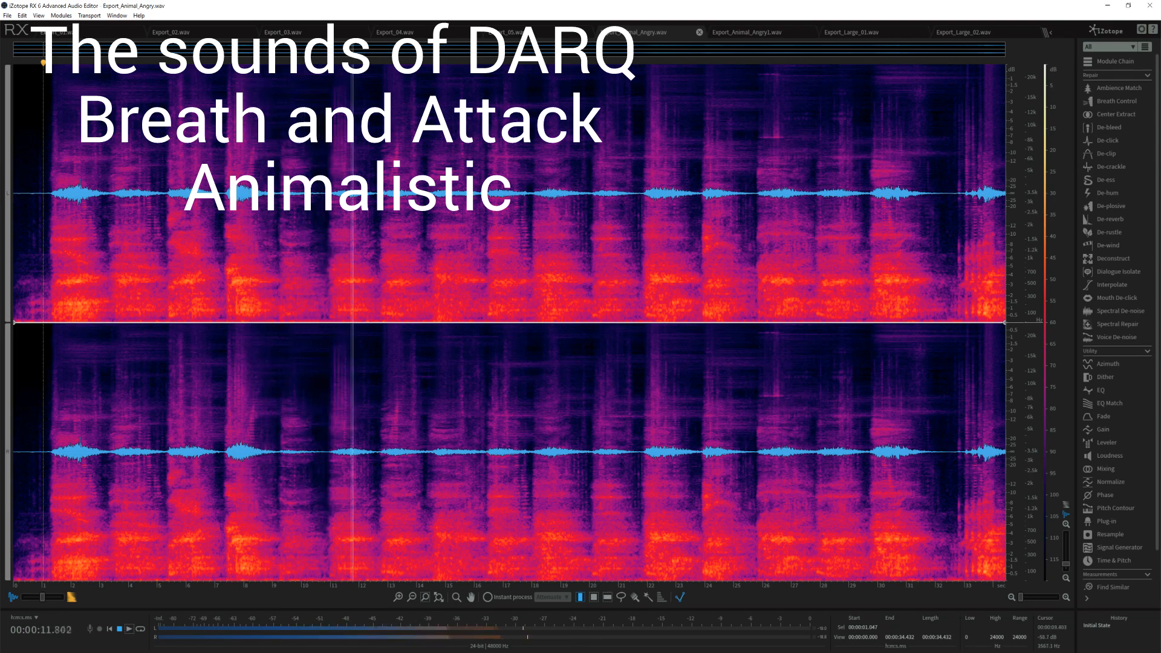
{"action": "key", "text": "space"}
Bring up Export_Animal_Angry1.wav and audition its breaths and growls in the first 25 seconds.
{"action": "left_click", "coordinate": [755, 32]}
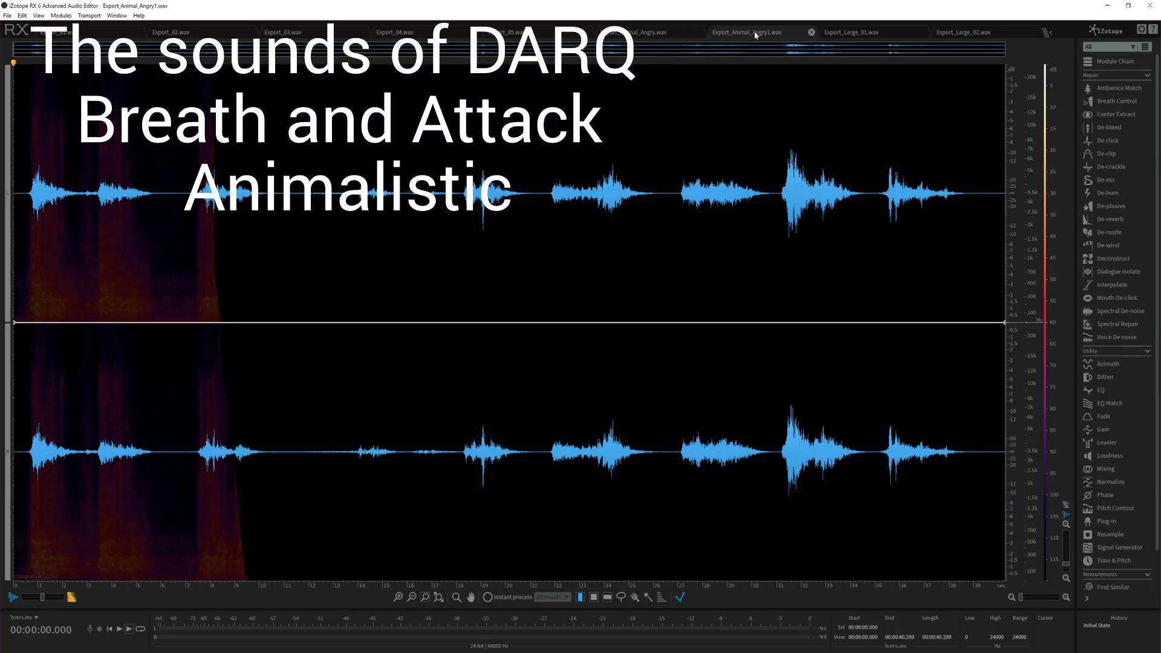
{"action": "left_click", "coordinate": [32, 242]}
{"action": "key", "text": "space"}
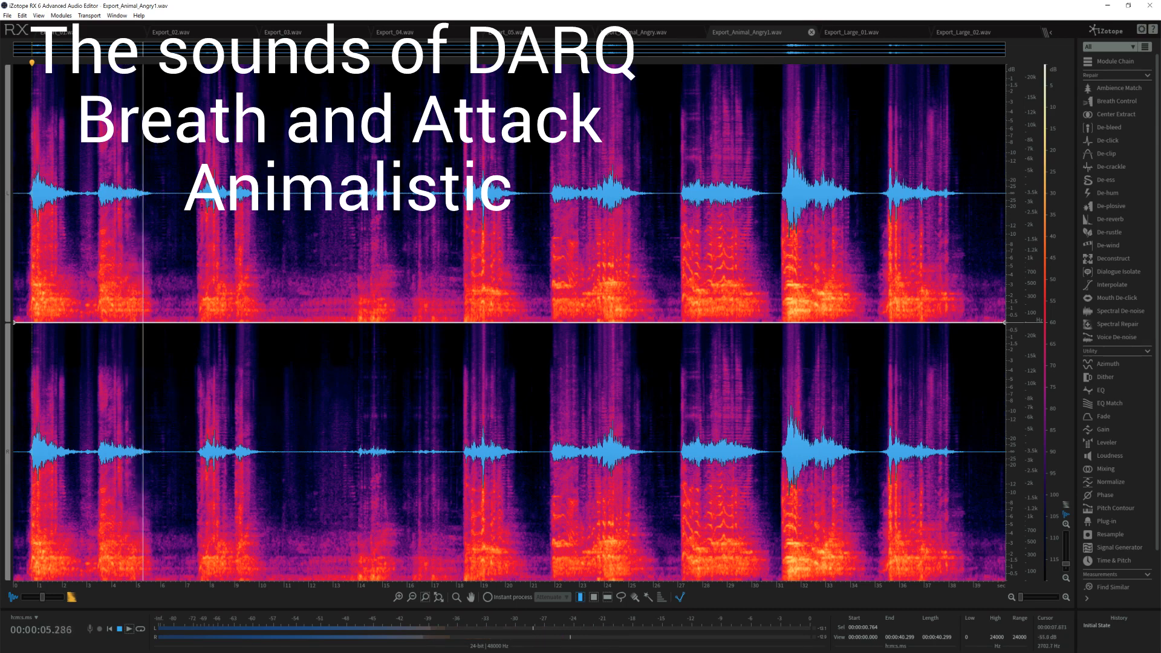
{"action": "left_click", "coordinate": [200, 242]}
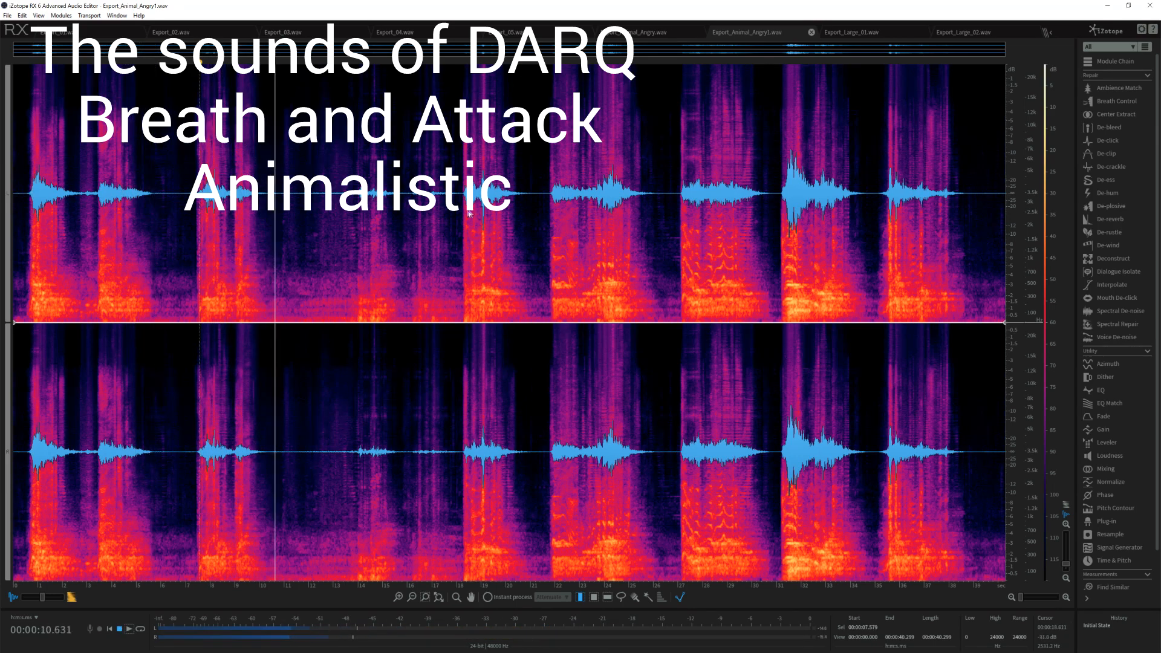
{"action": "key", "text": "space"}
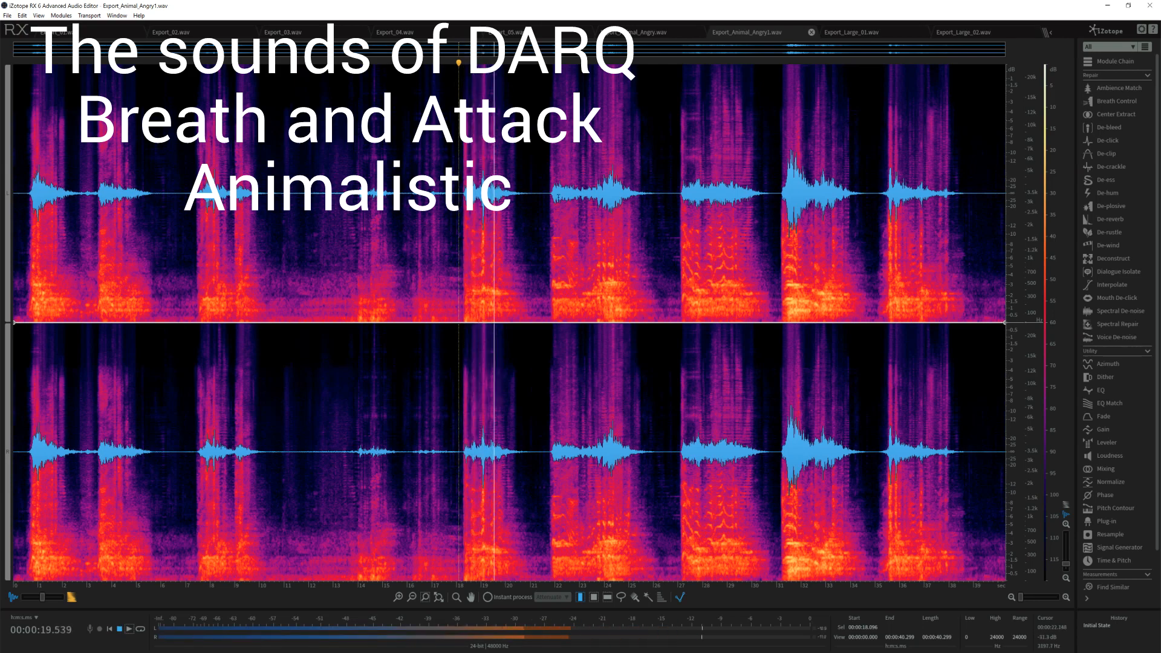
{"action": "key", "text": "space"}
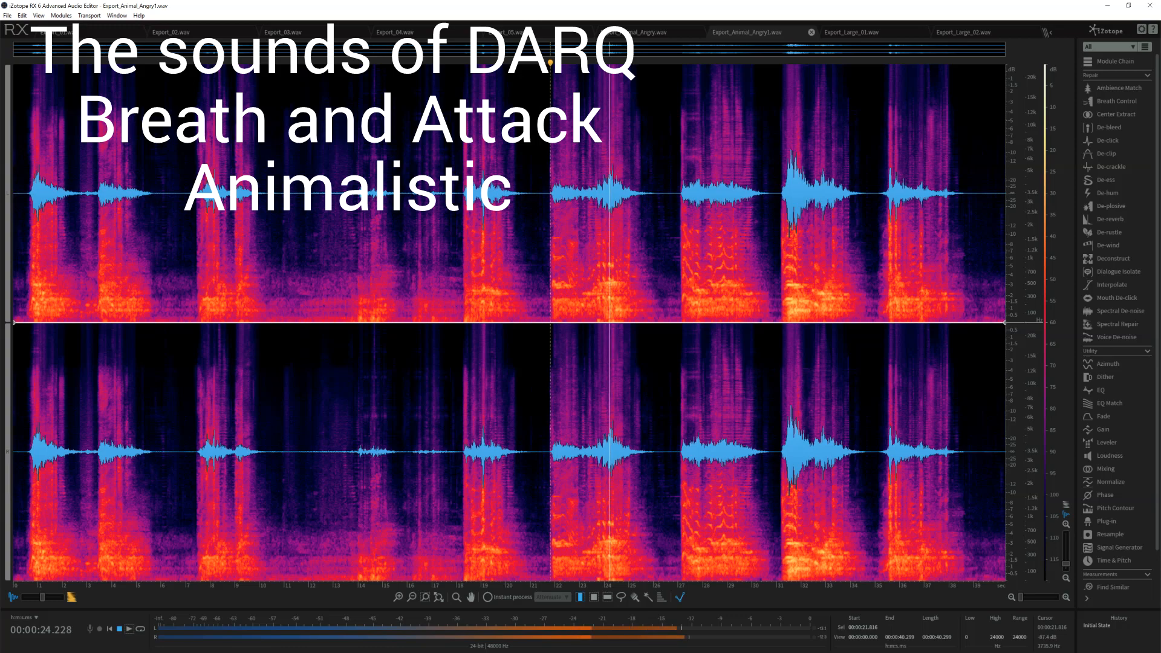
Audition the last three growls of Export_Animal_Angry1.wav, from about 27, 31 and 35 seconds, and stop playback.
{"action": "left_click", "coordinate": [680, 199]}
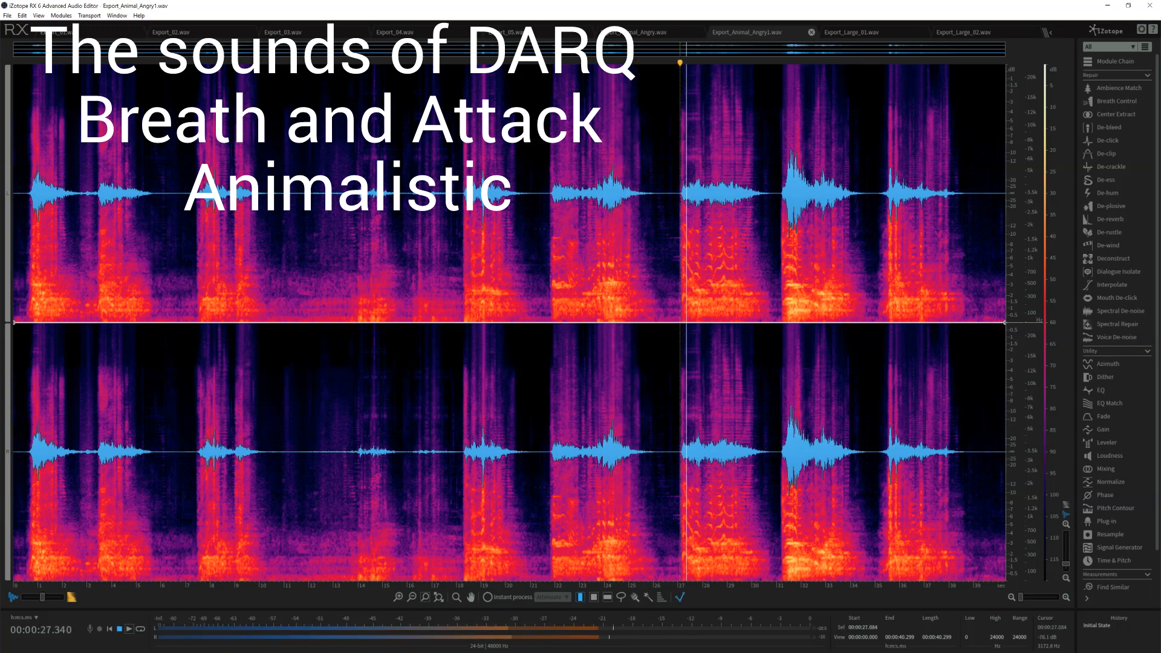
{"action": "left_click", "coordinate": [778, 199]}
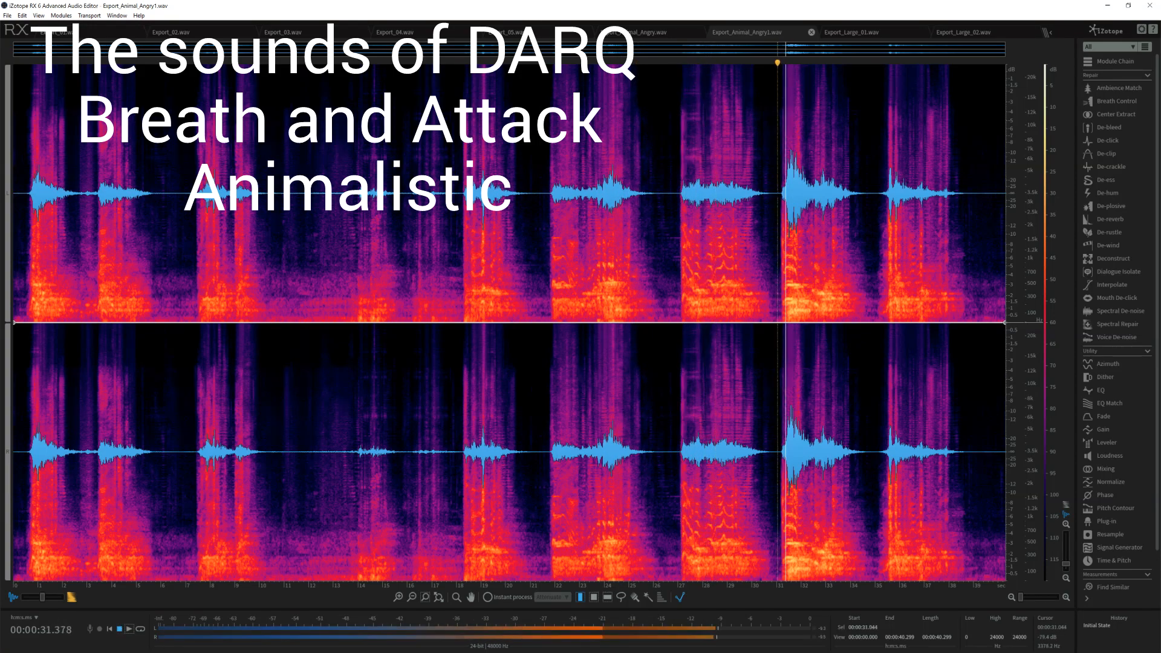
{"action": "left_click", "coordinate": [883, 200]}
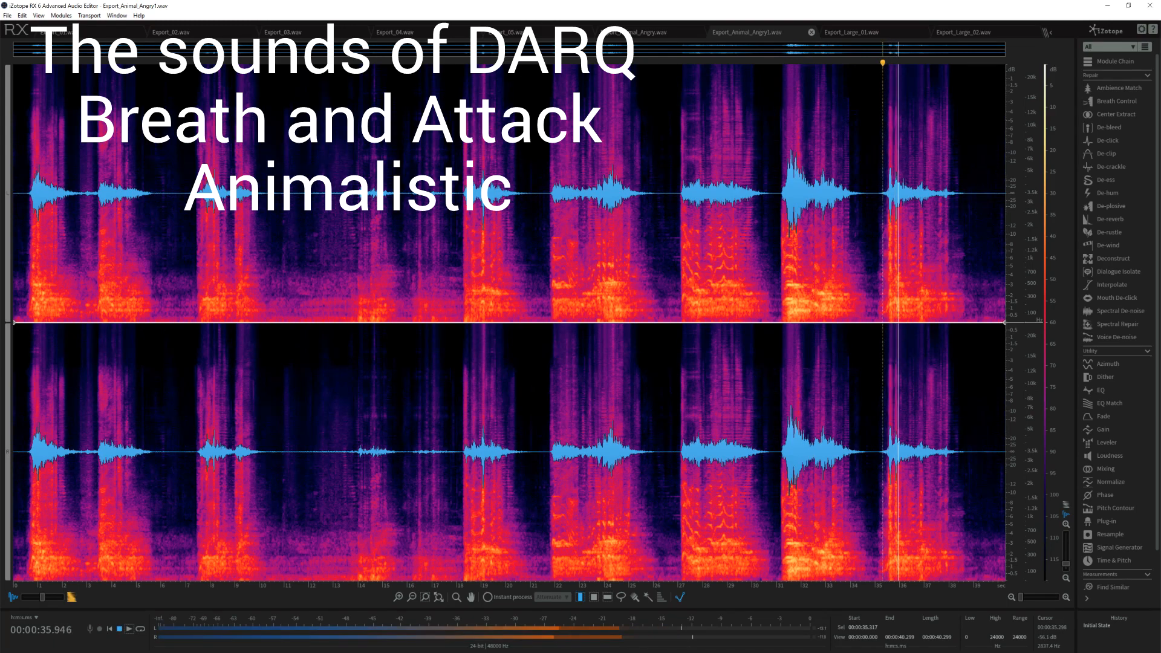
{"action": "key", "text": "space"}
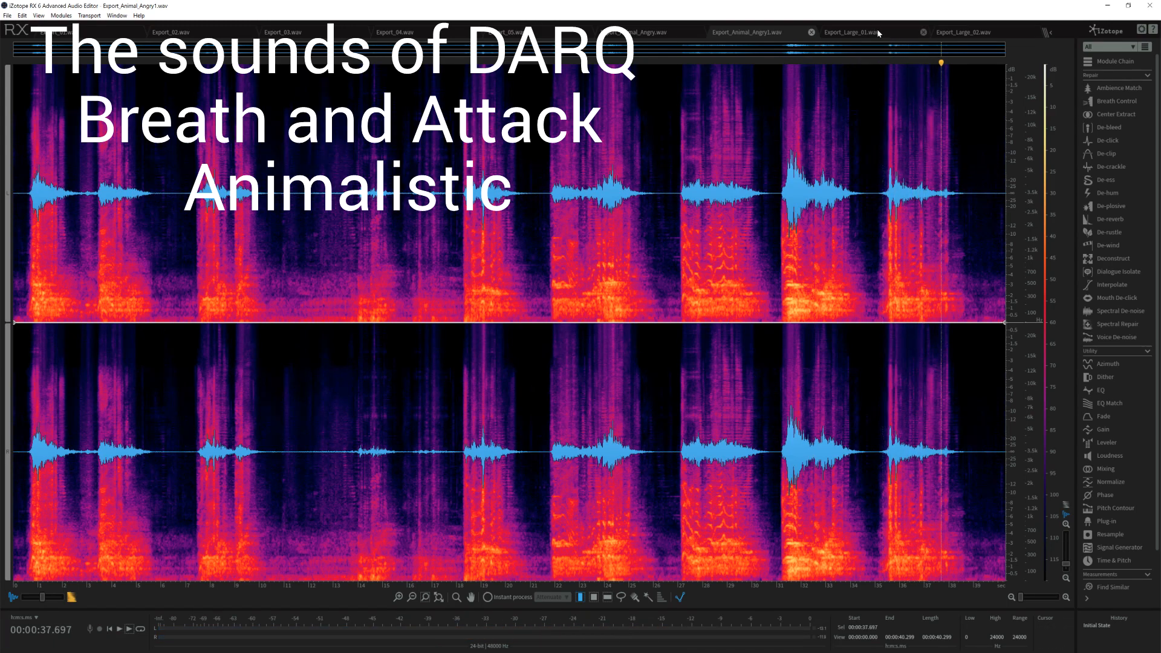
Play back Export_Large_01.wav from about 1.2 seconds and bring up Export_Large_02.wav for review.
{"action": "left_click", "coordinate": [852, 33]}
{"action": "key", "text": "space"}
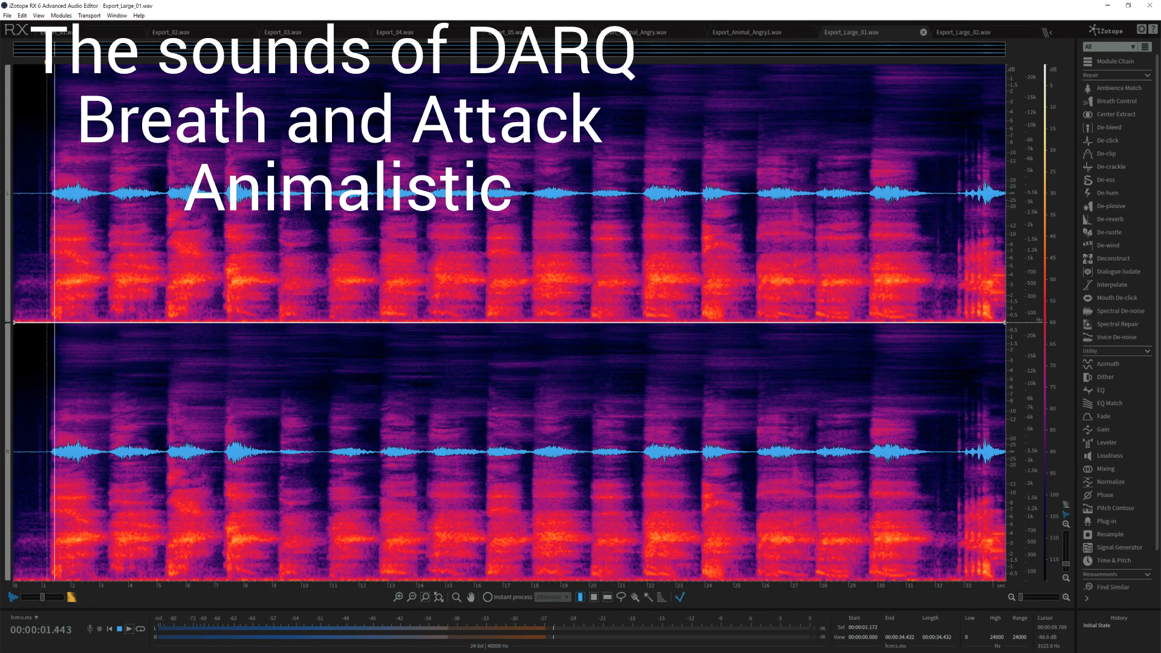
{"action": "left_click", "coordinate": [985, 35]}
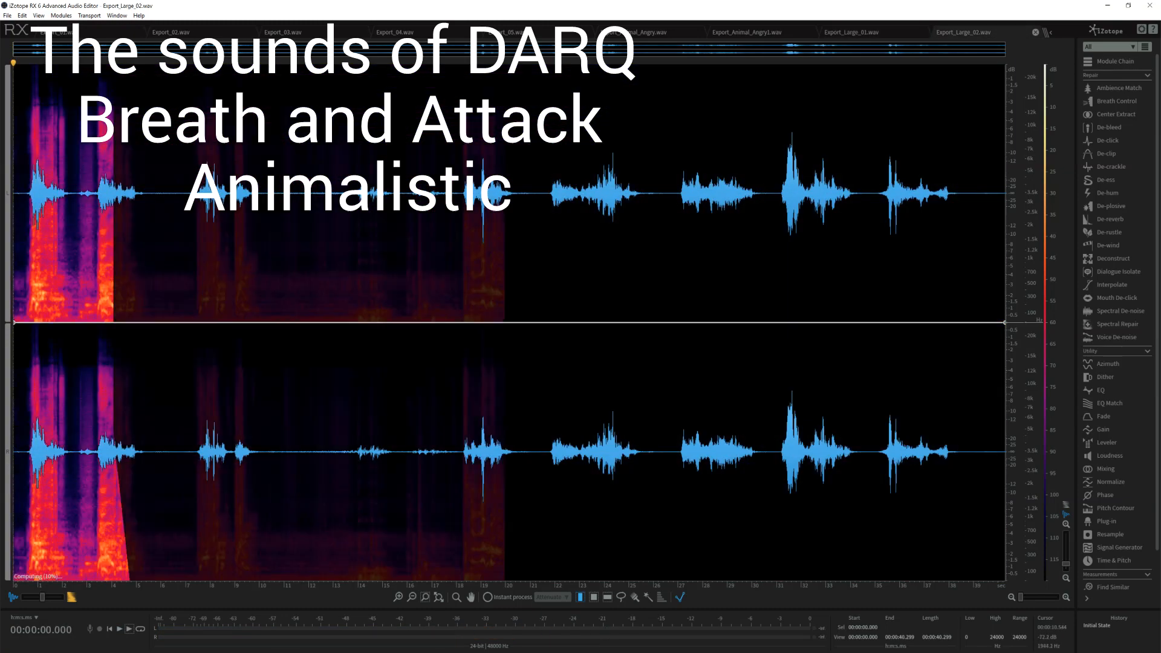
Audition Export_Large_02.wav sound by sound, from the opening breath through to the final growl.
{"action": "key", "text": "space"}
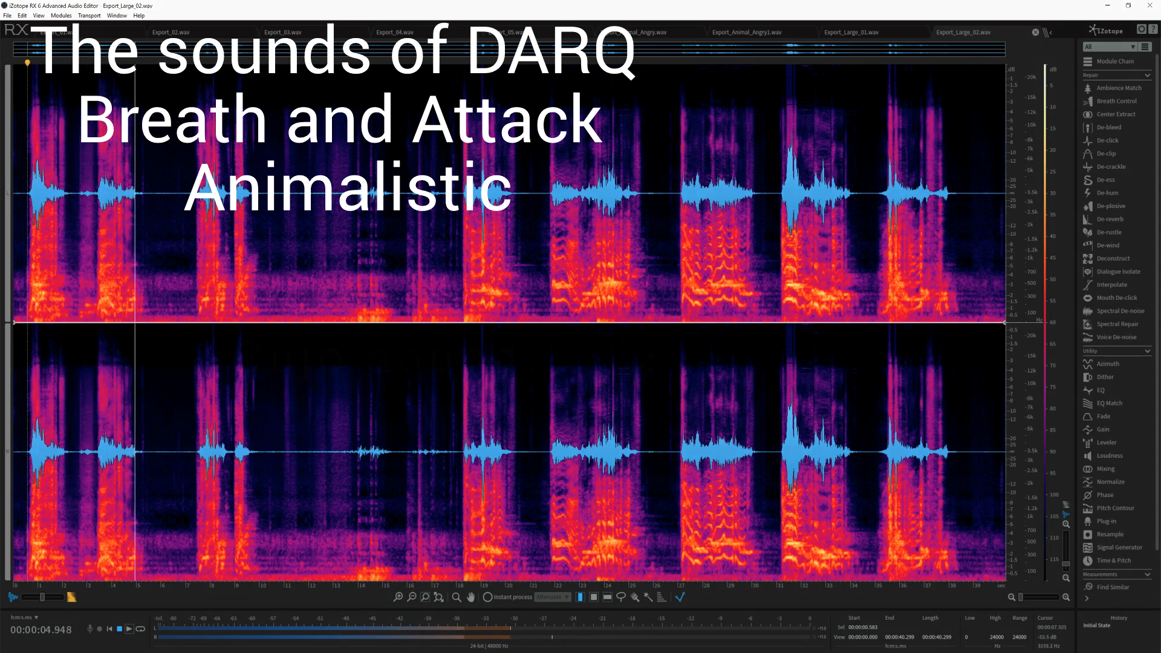
{"action": "key", "text": "space"}
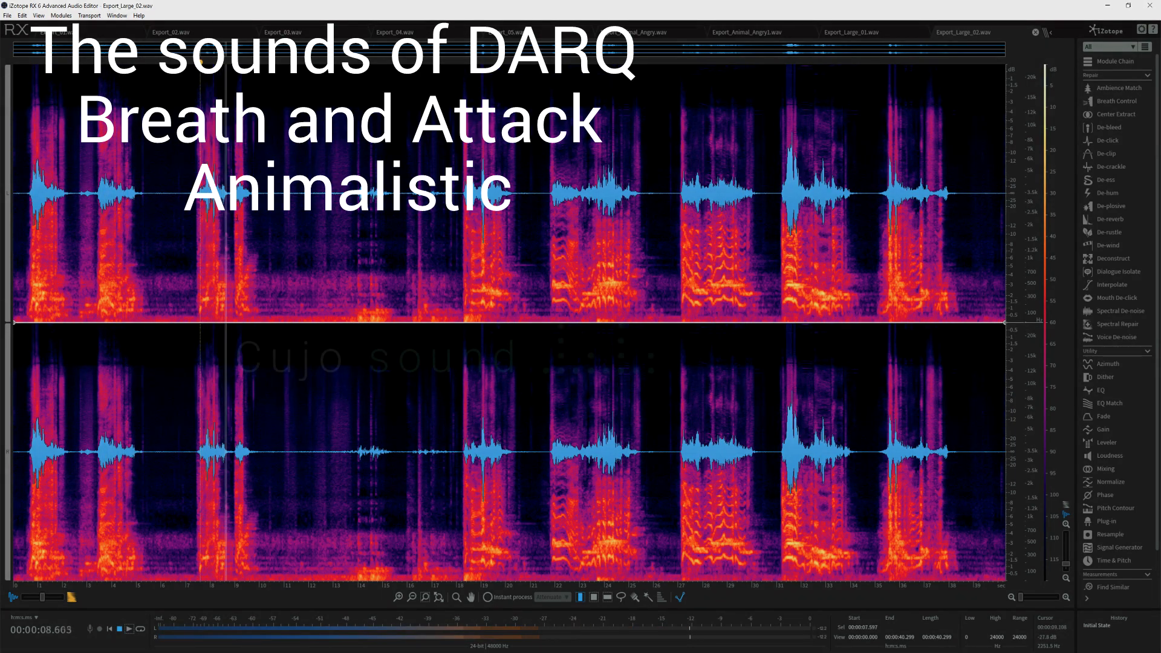
{"action": "key", "text": "space"}
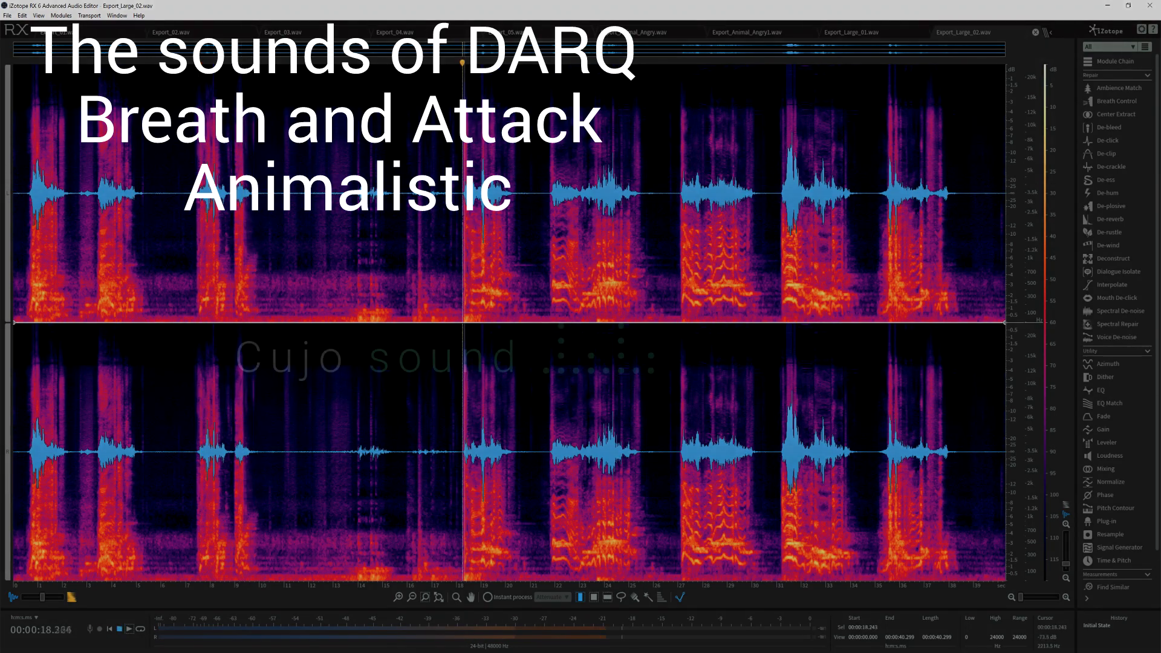
{"action": "key", "text": "space"}
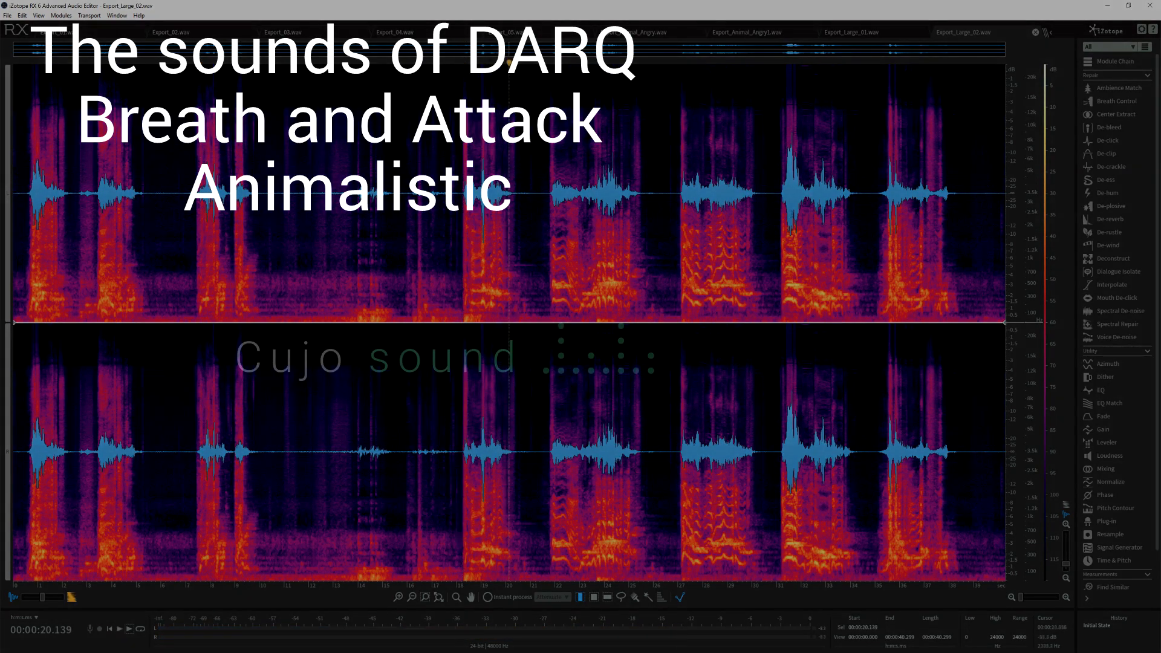
{"action": "key", "text": "space"}
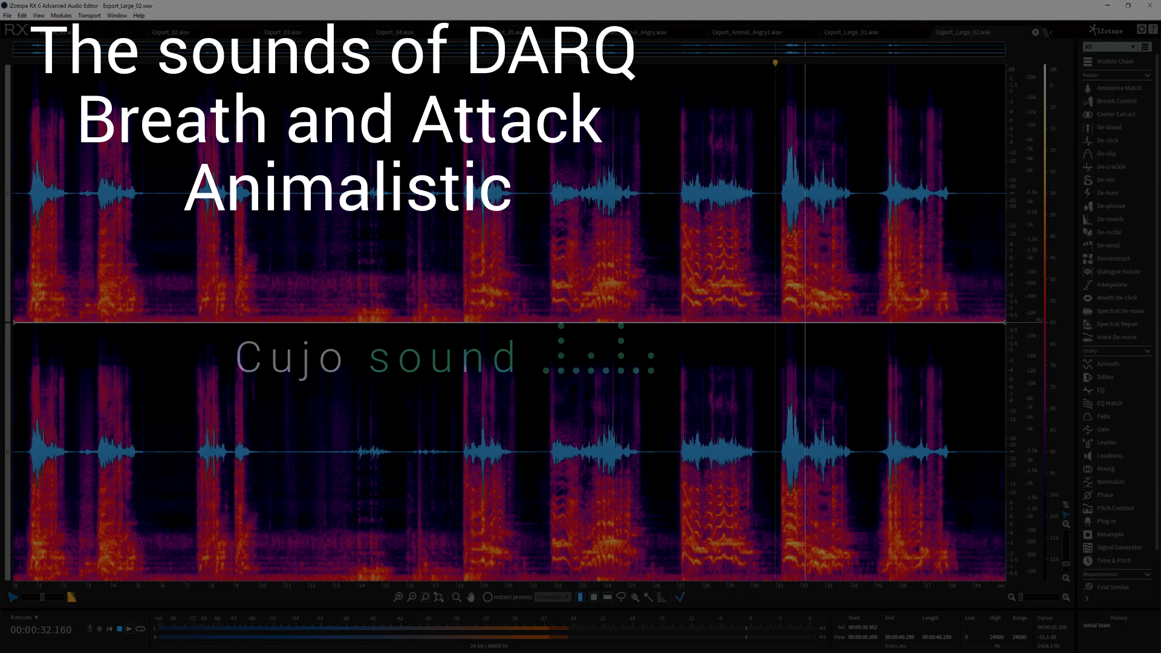
{"action": "left_click", "coordinate": [876, 213]}
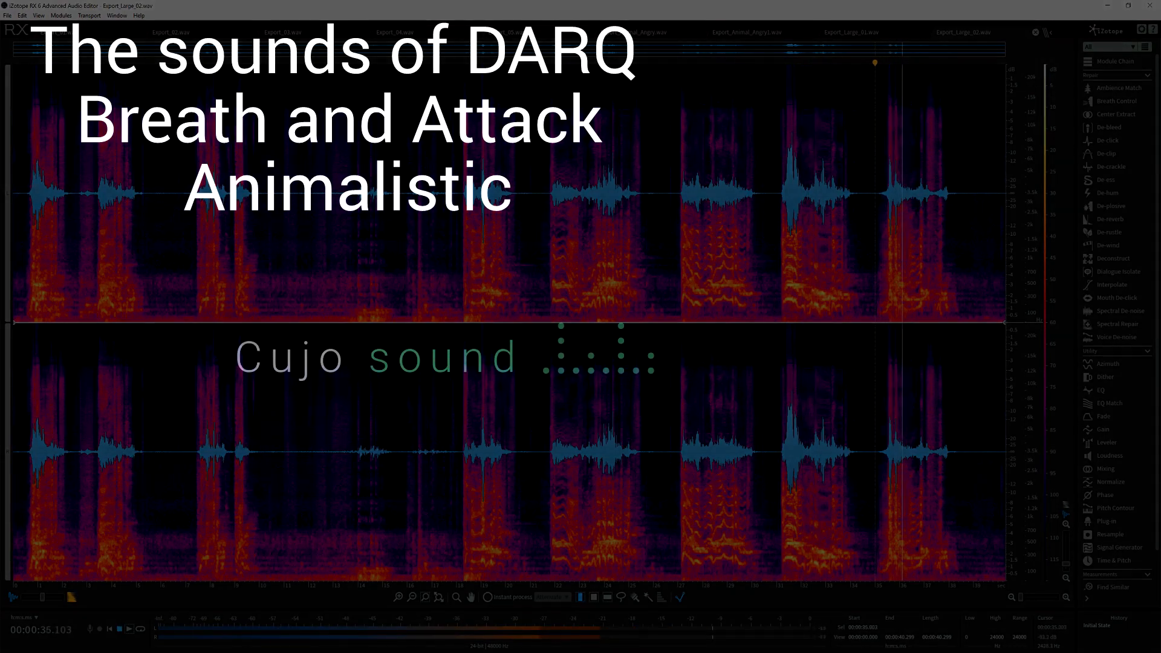